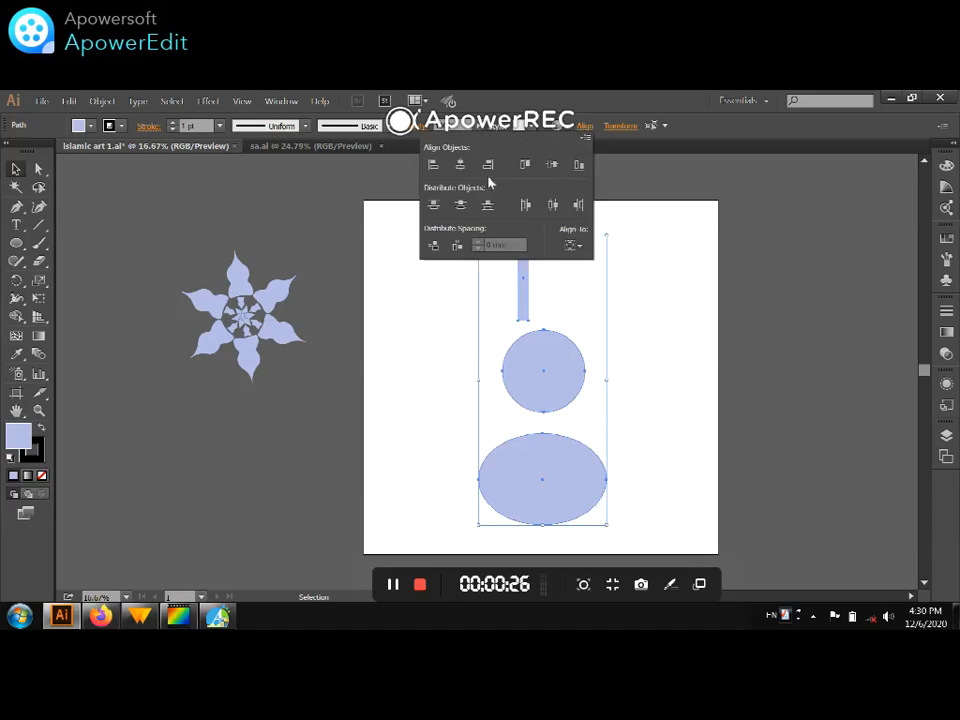
Step: Move the bottom ellipse up until it slightly overlaps the lower edge of the circle
{"action": "left_click", "coordinate": [609, 349]}
{"action": "left_click", "coordinate": [566, 478]}
{"action": "key", "text": "Up"}
{"action": "key", "text": "Up"}
{"action": "key", "text": "Up"}
{"action": "key", "text": "Up"}
{"action": "key", "text": "Up"}
{"action": "key", "text": "Up"}
{"action": "key", "text": "Up"}
{"action": "key", "text": "Up"}
{"action": "key", "text": "Up"}
{"action": "key", "text": "Up"}
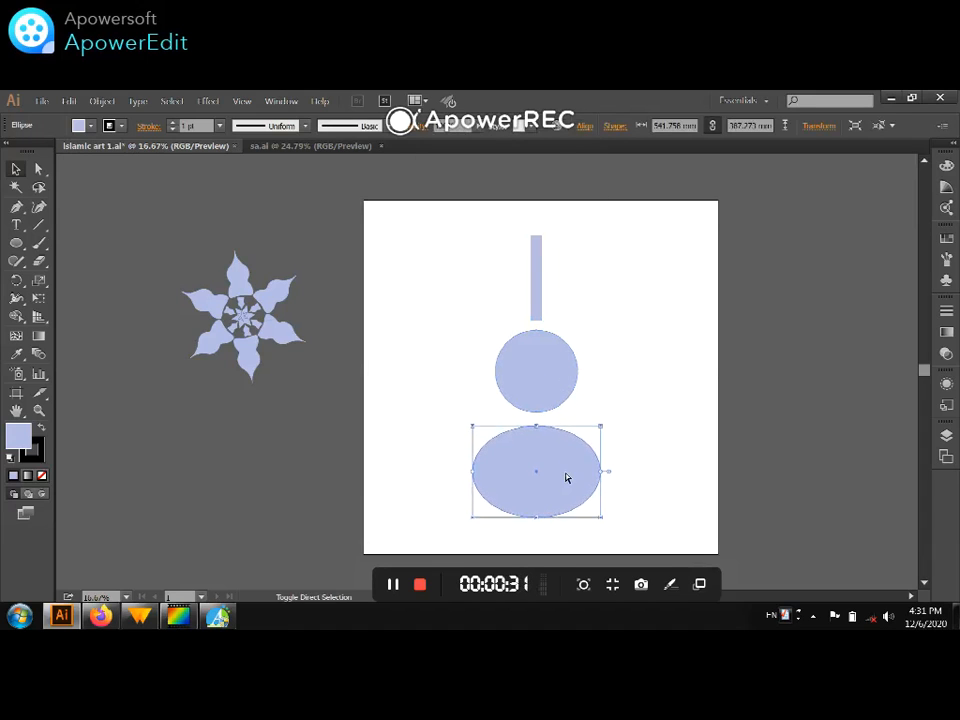
Step: Lower the thin rectangle onto the circle and merge rectangle, circle and ellipse into one shape with Shape Builder
{"action": "left_click", "coordinate": [537, 314]}
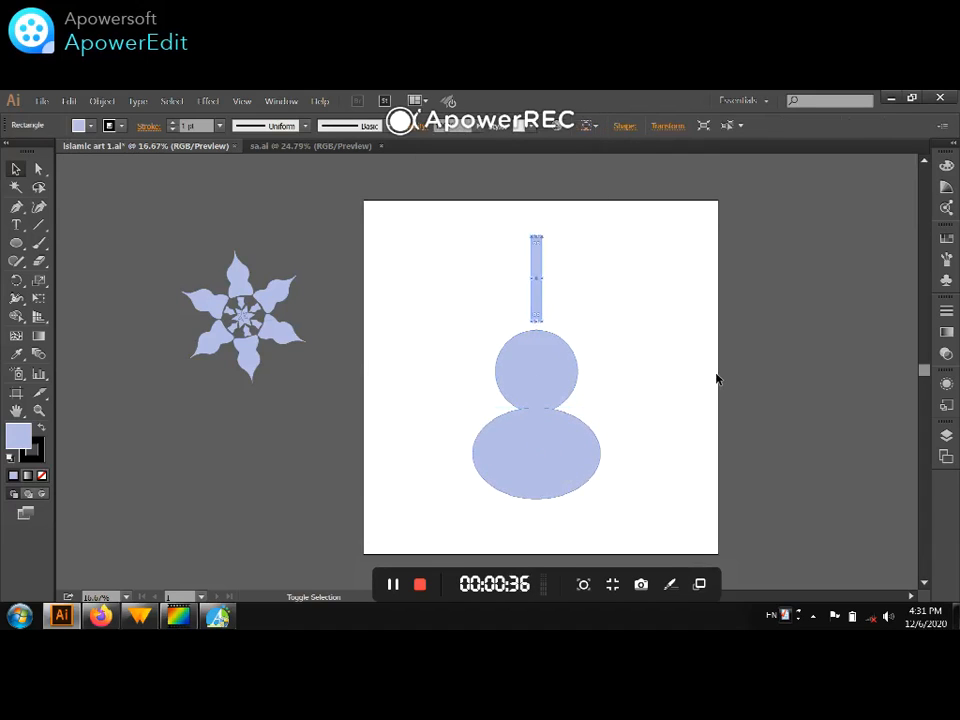
{"action": "left_click_drag", "start_coordinate": [446, 208], "coordinate": [619, 514]}
{"action": "left_click", "coordinate": [13, 318]}
{"action": "left_click_drag", "start_coordinate": [534, 458], "coordinate": [540, 318]}
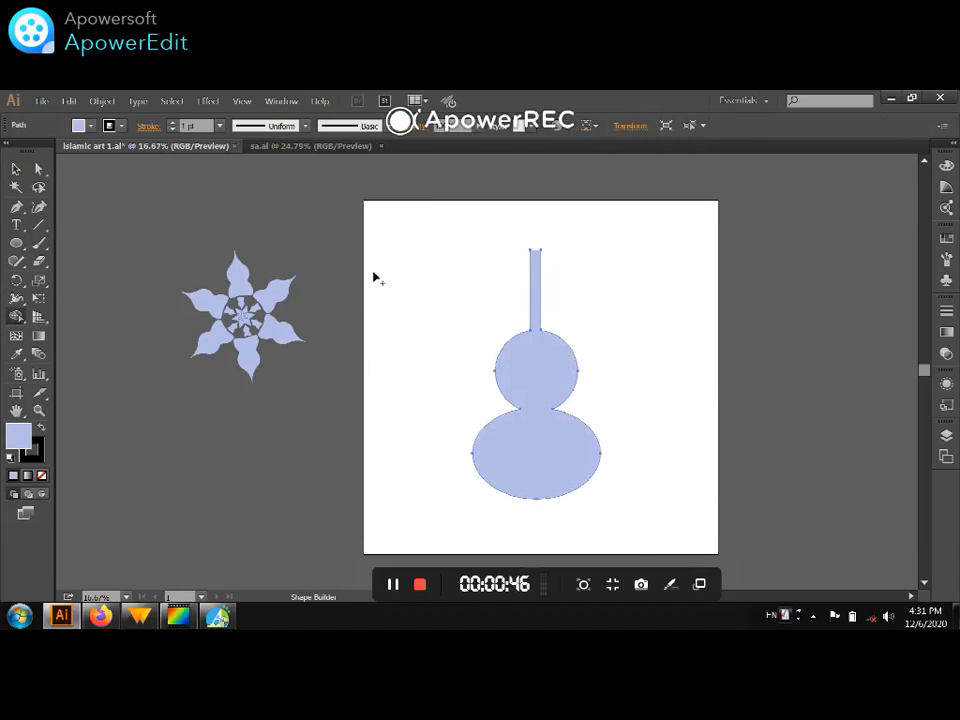
{"action": "left_click", "coordinate": [18, 169]}
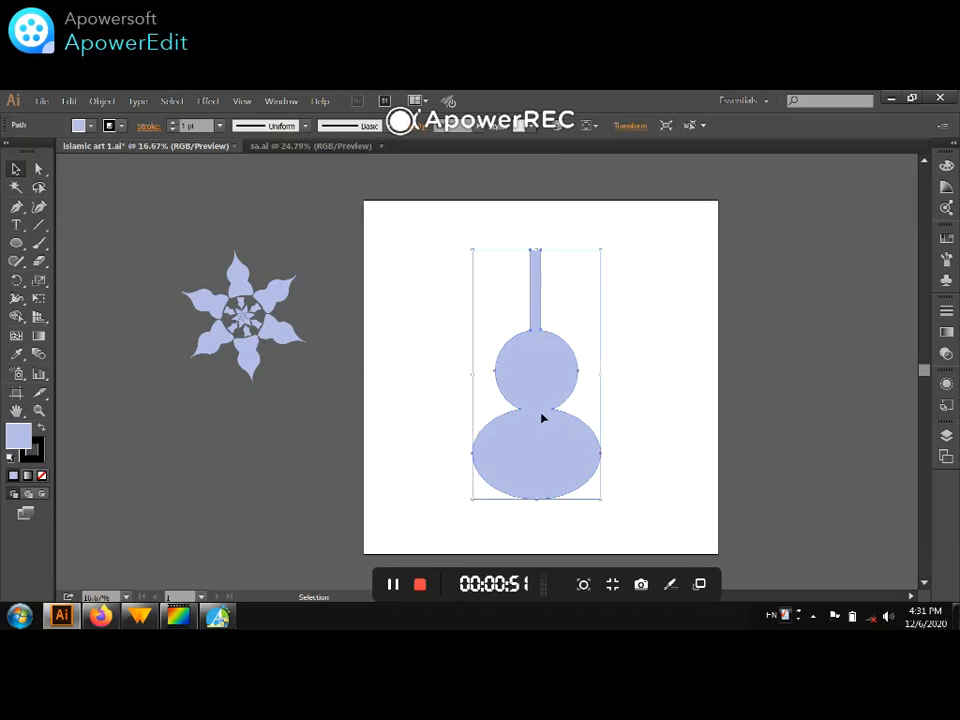
Step: Round the two inner waist corners where the circle meets the ellipse, using Direct Selection
{"action": "left_click", "coordinate": [38, 170]}
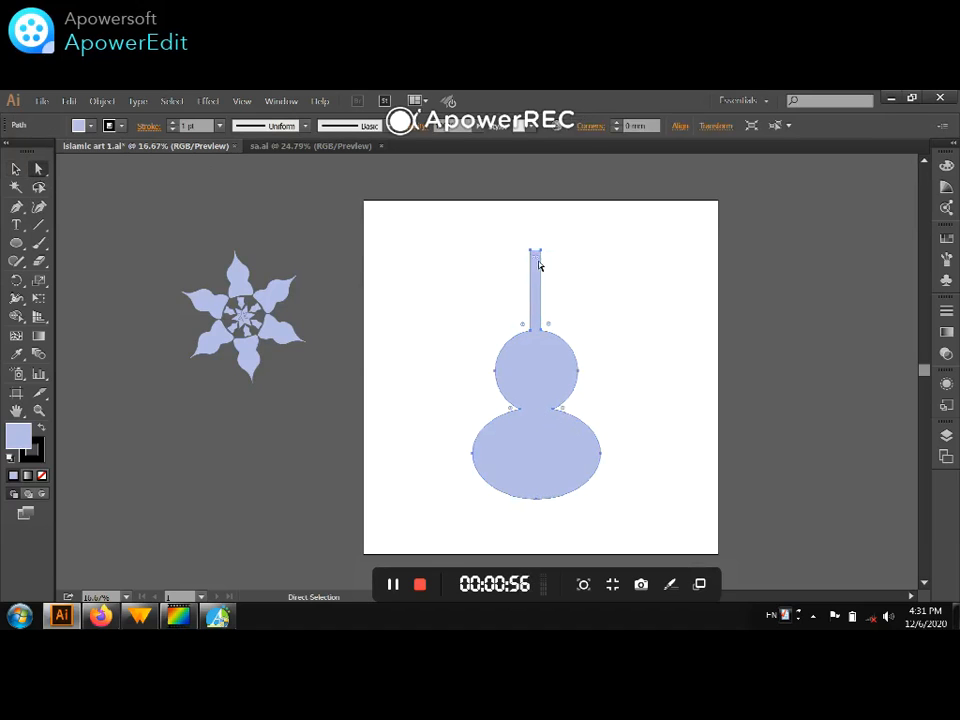
{"action": "left_click_drag", "start_coordinate": [566, 409], "coordinate": [584, 411]}
{"action": "left_click", "coordinate": [597, 409]}
{"action": "left_click_drag", "start_coordinate": [468, 390], "coordinate": [620, 422]}
Step: Round the neck corners above the circle and adjust the tip corners so the shape tapers smoothly
{"action": "left_click", "coordinate": [538, 359]}
{"action": "left_click_drag", "start_coordinate": [506, 313], "coordinate": [733, 294]}
{"action": "left_click", "coordinate": [513, 355]}
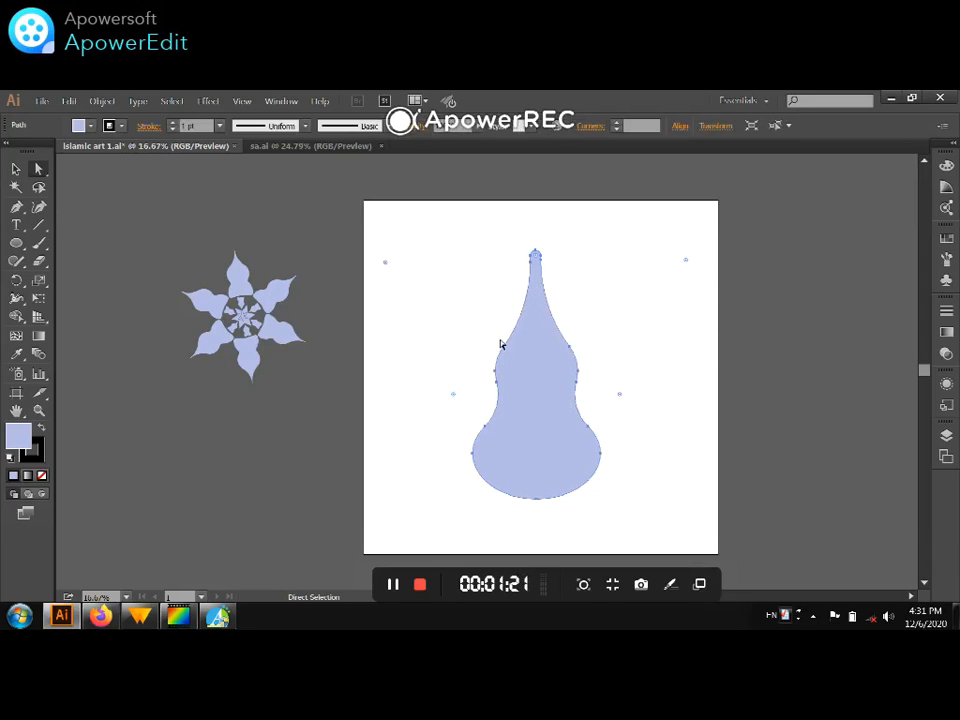
{"action": "left_click_drag", "start_coordinate": [515, 246], "coordinate": [558, 283]}
{"action": "left_click", "coordinate": [135, 127]}
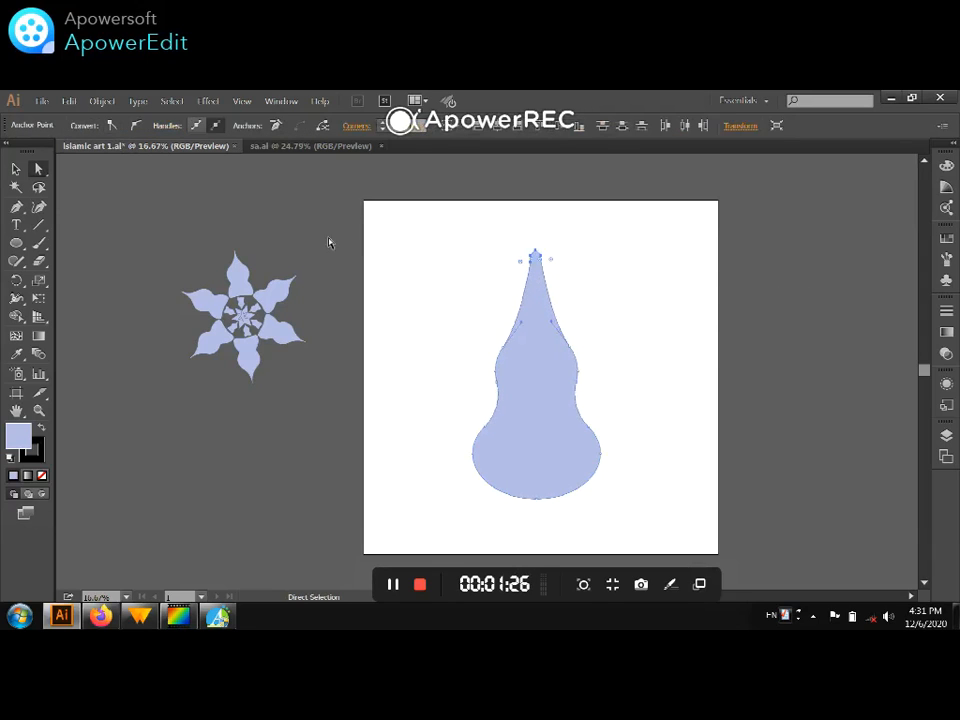
{"action": "left_click", "coordinate": [566, 279]}
{"action": "left_click", "coordinate": [538, 392]}
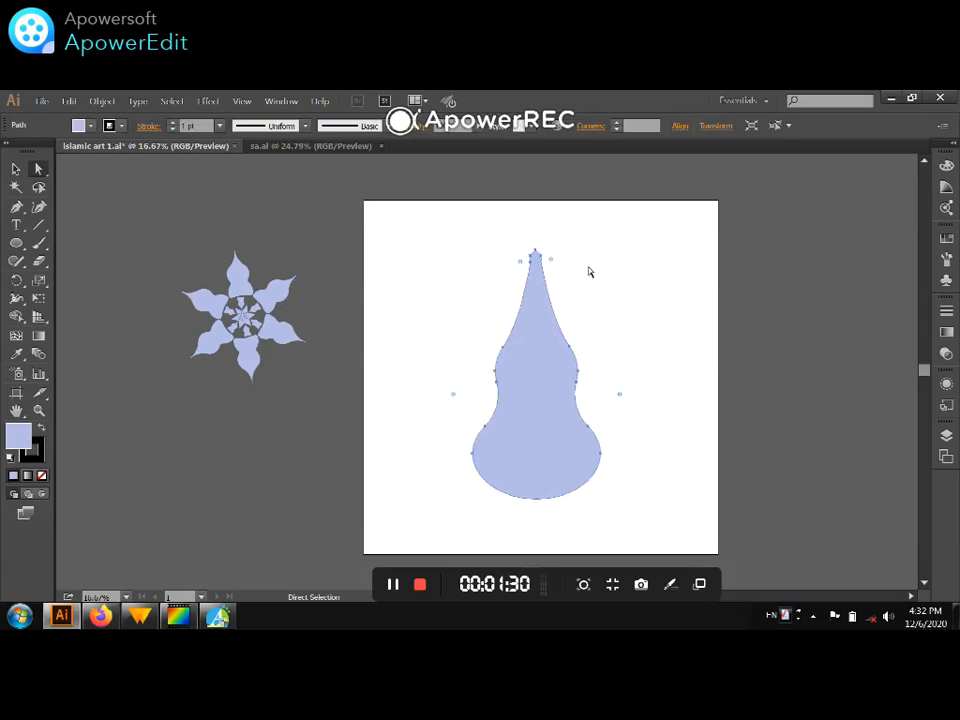
Step: Change the petal shape's fill colour to pinkish red
{"action": "double_click", "coordinate": [25, 433]}
{"action": "left_click", "coordinate": [277, 304]}
{"action": "left_click", "coordinate": [243, 308]}
{"action": "left_click", "coordinate": [427, 298]}
{"action": "left_click", "coordinate": [590, 335]}
{"action": "left_click", "coordinate": [551, 375]}
Step: Scale the petal down to a small size and turn it sideways in the artboard's left half
{"action": "key", "text": "v"}
{"action": "left_click_drag", "start_coordinate": [598, 250], "coordinate": [549, 349]}
{"action": "left_click_drag", "start_coordinate": [512, 327], "coordinate": [478, 385]}
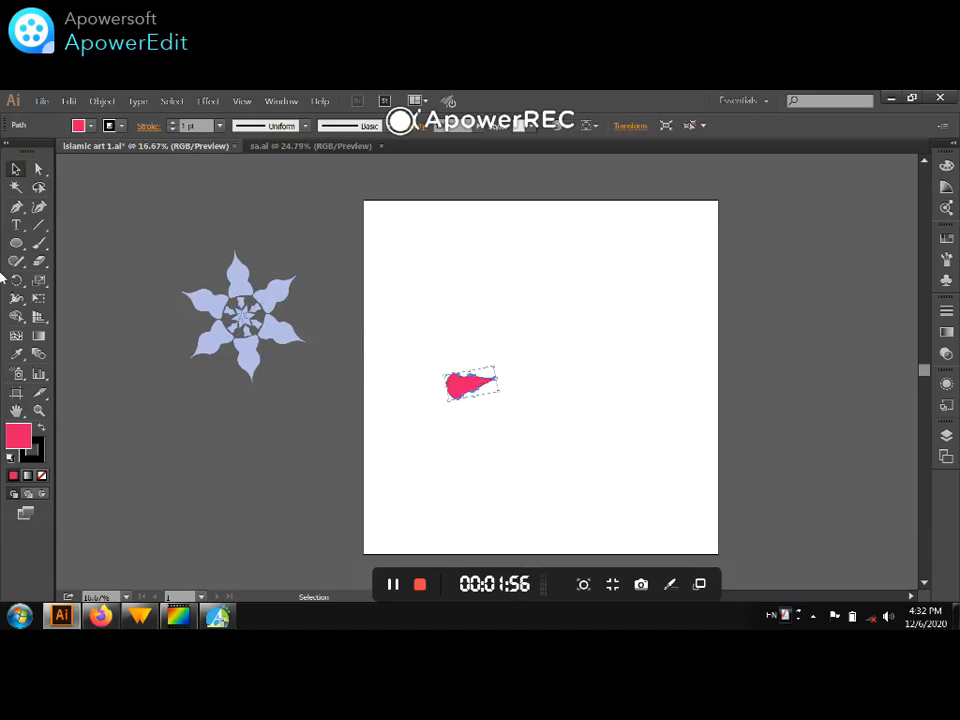
Step: Draw a small six-pointed star beside the petal with the Star tool
{"action": "left_click_drag", "start_coordinate": [16, 243], "coordinate": [82, 313]}
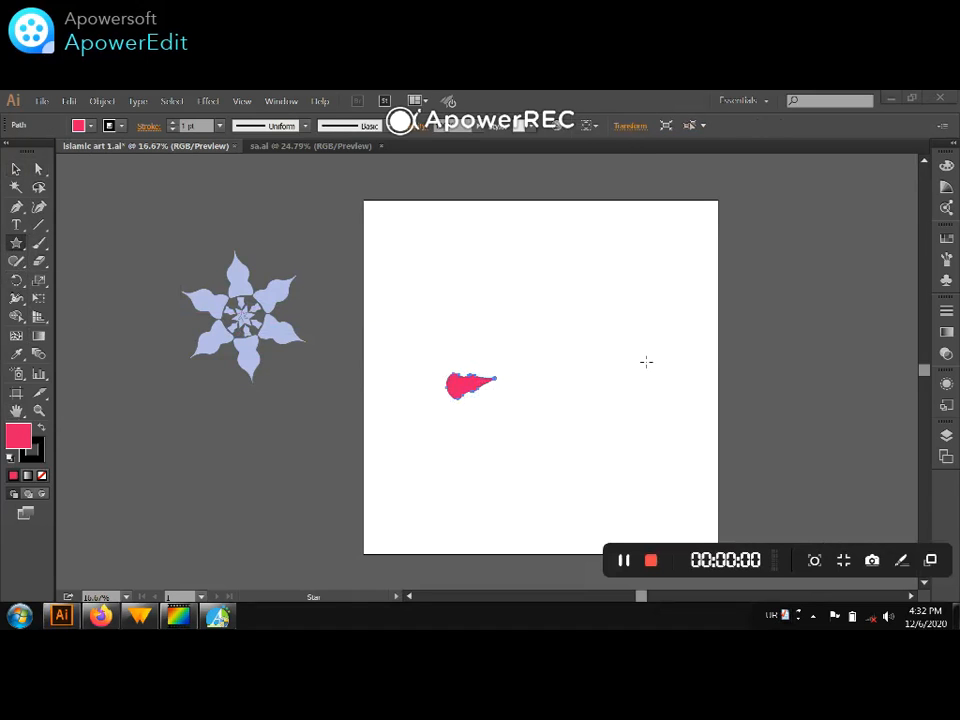
{"action": "left_click_drag", "start_coordinate": [505, 357], "coordinate": [533, 384]}
{"action": "left_click", "coordinate": [15, 170]}
Step: Position the petal so its narrow tip touches the star's lower-left notch
{"action": "left_click", "coordinate": [459, 397]}
{"action": "key", "text": "ctrl+space"}
{"action": "left_click_drag", "start_coordinate": [473, 311], "coordinate": [527, 398]}
{"action": "scroll", "coordinate": [604, 373], "scroll_direction": "down", "scroll_amount": 1}
{"action": "left_click_drag", "start_coordinate": [424, 439], "coordinate": [473, 388]}
{"action": "left_click", "coordinate": [495, 386]}
{"action": "left_click_drag", "start_coordinate": [475, 456], "coordinate": [481, 392]}
{"action": "key", "text": "r"}
{"action": "key", "text": "ctrl+z"}
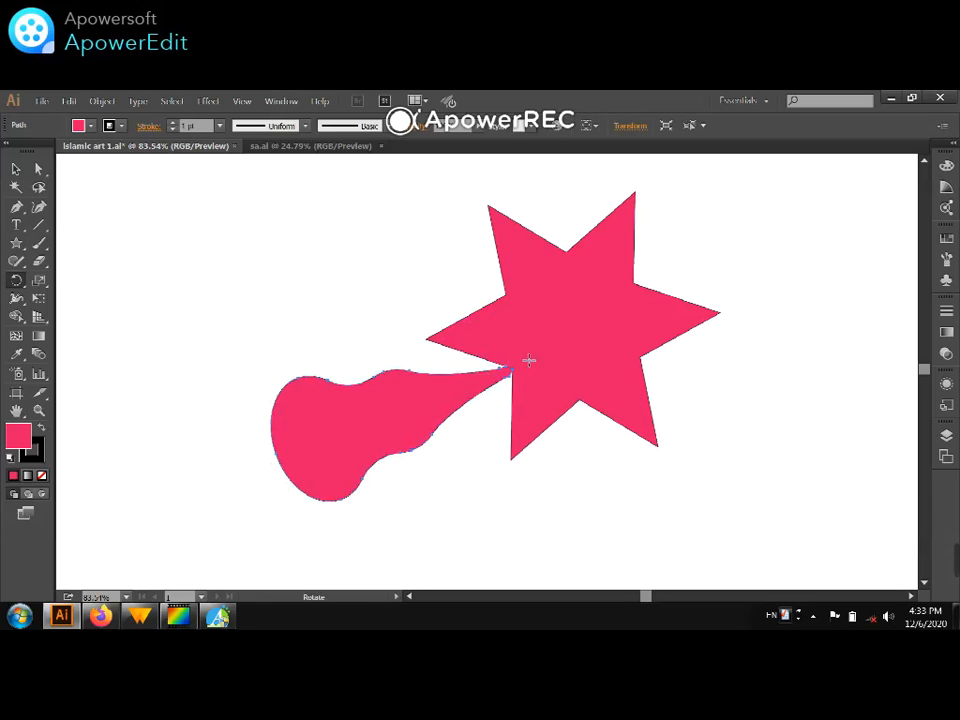
{"action": "key", "text": "v"}
{"action": "left_click", "coordinate": [380, 467]}
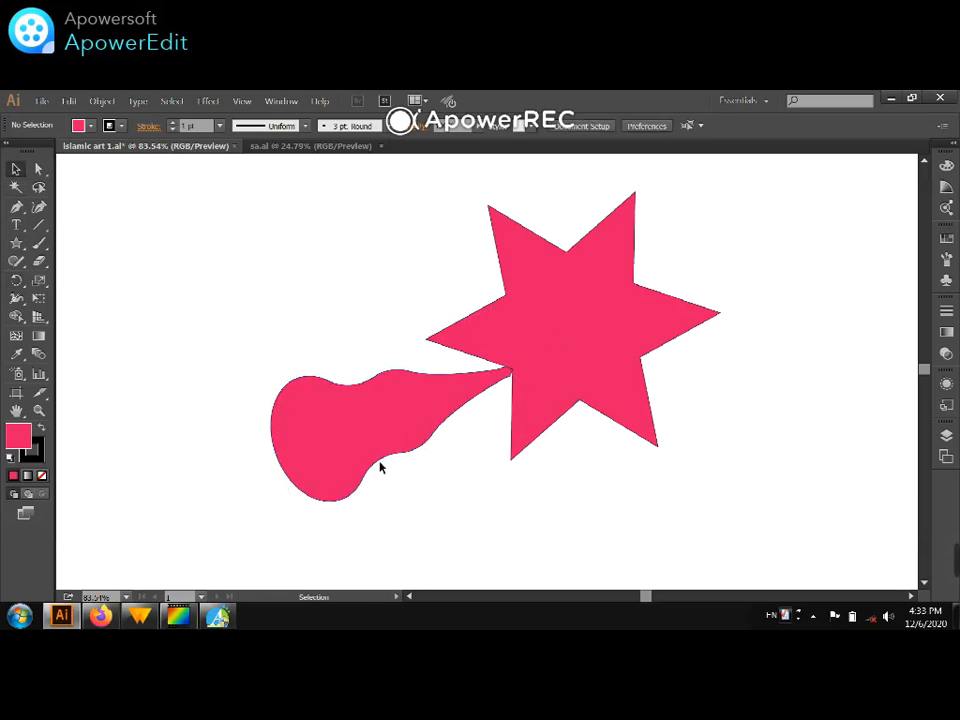
Step: Duplicate the petal, rotate the copy downward and place its tip at the star's bottom notch
{"action": "left_click_drag", "start_coordinate": [367, 451], "coordinate": [413, 495]}
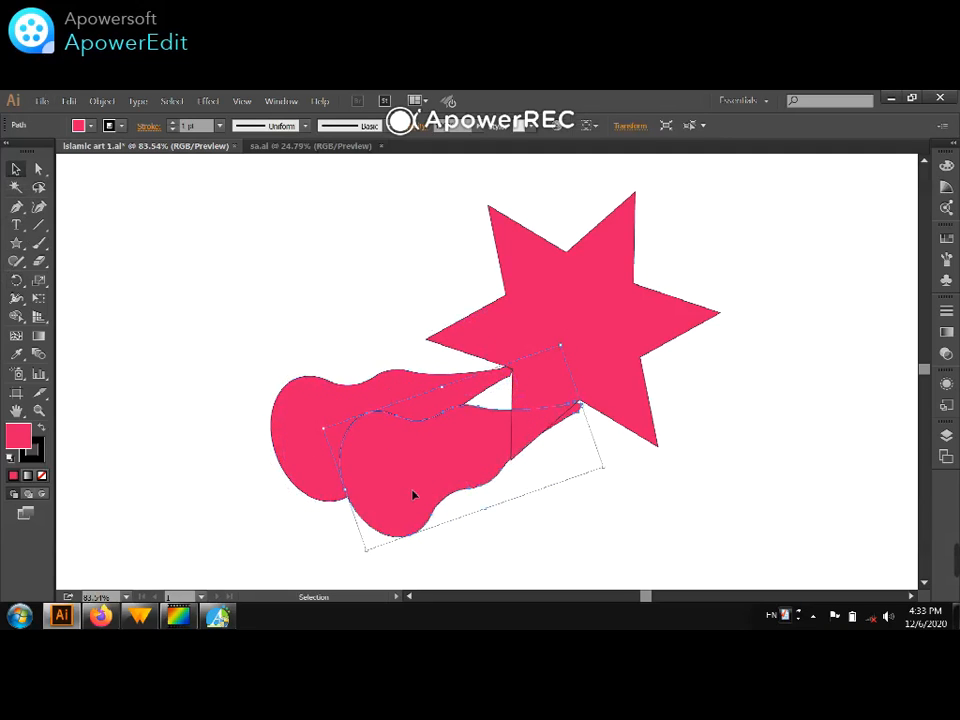
{"action": "scroll", "coordinate": [394, 422], "scroll_direction": "down", "scroll_amount": 3}
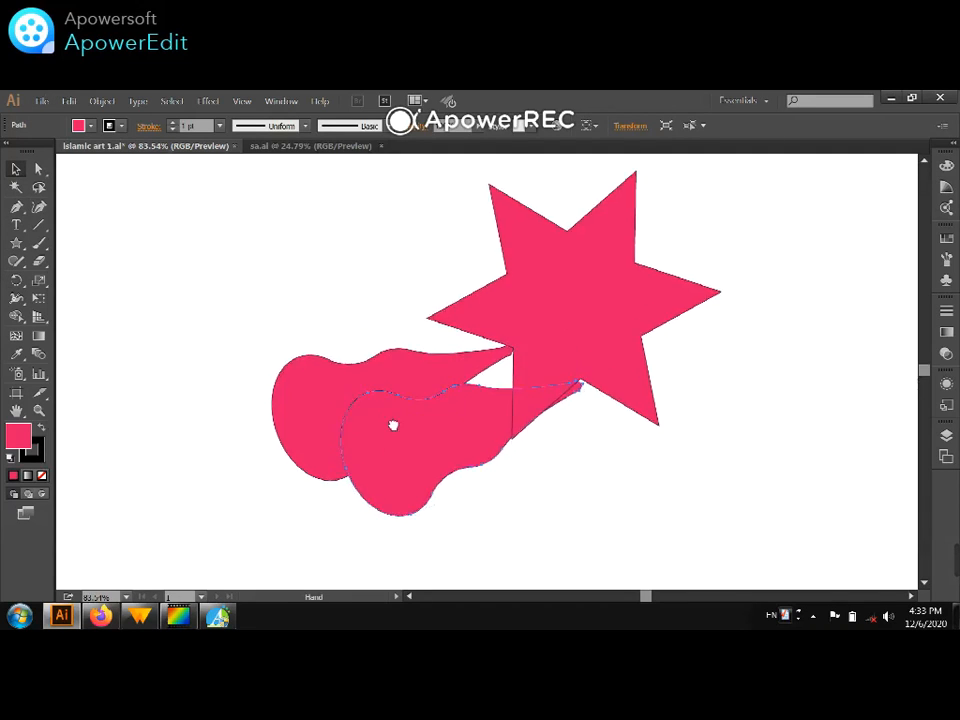
{"action": "left_click_drag", "start_coordinate": [323, 367], "coordinate": [425, 517]}
{"action": "left_click_drag", "start_coordinate": [460, 327], "coordinate": [603, 405]}
{"action": "left_click", "coordinate": [765, 486]}
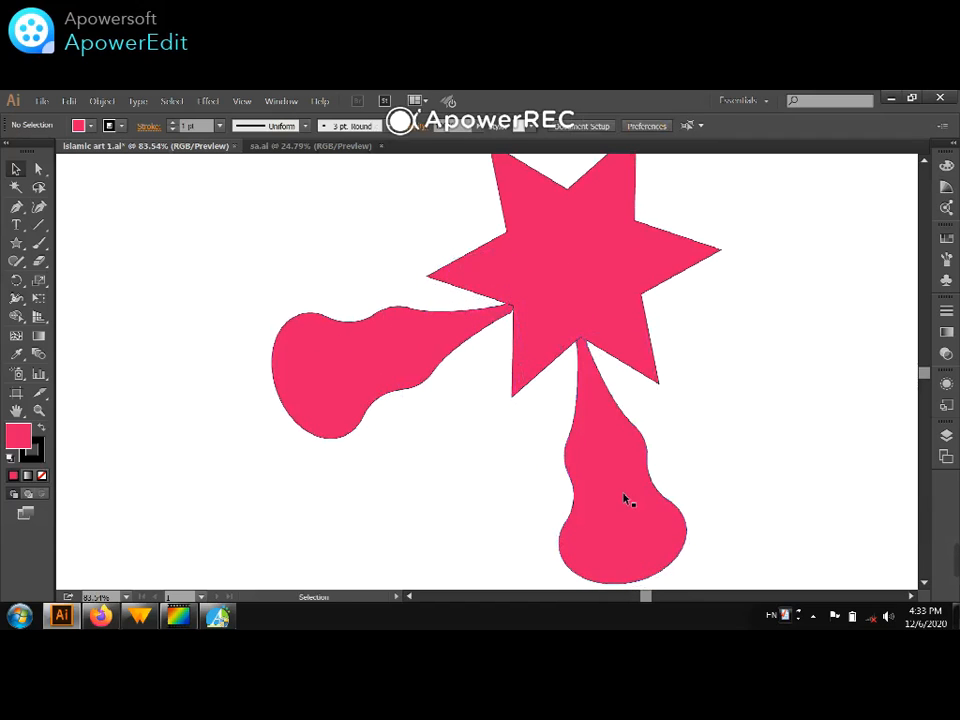
Step: Place further copies of the bottom petal to the right of the star
{"action": "key", "text": "ctrl+minus"}
{"action": "left_click", "coordinate": [598, 482]}
{"action": "left_click_drag", "start_coordinate": [598, 482], "coordinate": [750, 332]}
{"action": "key", "text": "ctrl+z"}
{"action": "left_click_drag", "start_coordinate": [586, 445], "coordinate": [764, 354]}
{"action": "left_click_drag", "start_coordinate": [668, 370], "coordinate": [635, 371]}
{"action": "left_click", "coordinate": [717, 409]}
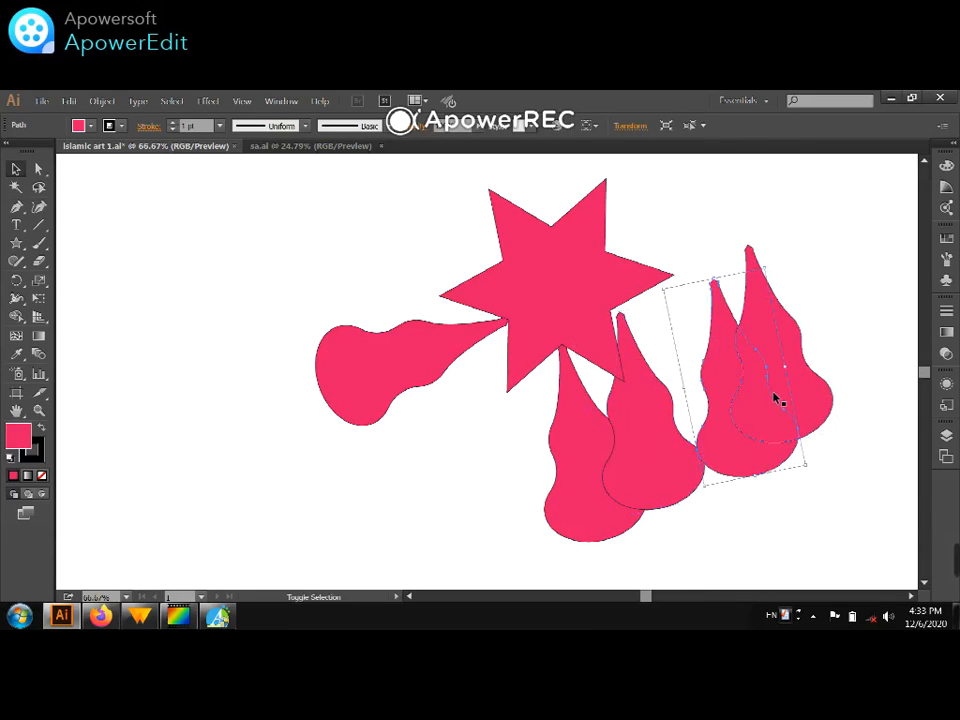
{"action": "left_click", "coordinate": [774, 397], "text": "shift"}
{"action": "left_click_drag", "start_coordinate": [750, 421], "coordinate": [821, 341]}
Step: Rotate the petal copies and place them at the star's remaining notches to form a six-petal flower
{"action": "key", "text": "ctrl+minus"}
{"action": "key", "text": "ctrl+minus"}
{"action": "key", "text": "ctrl+minus"}
{"action": "left_click_drag", "start_coordinate": [522, 410], "coordinate": [635, 193]}
{"action": "left_click", "coordinate": [635, 193]}
{"action": "left_click_drag", "start_coordinate": [580, 286], "coordinate": [550, 319]}
{"action": "left_click_drag", "start_coordinate": [618, 351], "coordinate": [525, 270]}
{"action": "left_click_drag", "start_coordinate": [531, 221], "coordinate": [398, 272]}
{"action": "left_click", "coordinate": [540, 278]}
{"action": "left_click", "coordinate": [407, 273]}
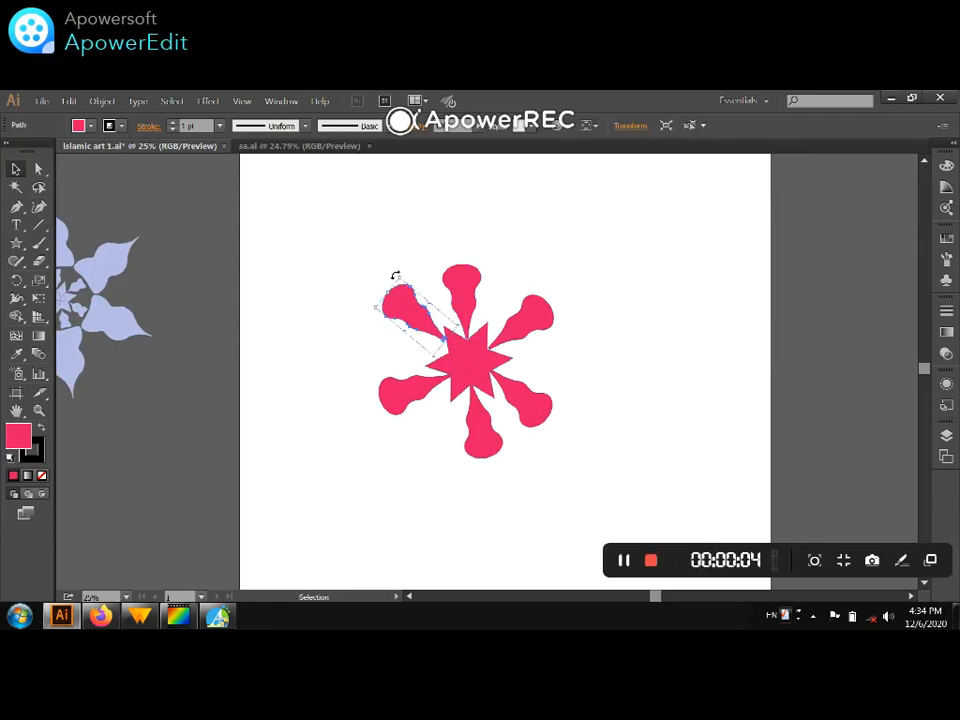
Step: Adjust the rotation and position of the upper-left petal so it points outward from its notch
{"action": "left_click", "coordinate": [454, 298]}
{"action": "left_click_drag", "start_coordinate": [424, 316], "coordinate": [430, 330]}
{"action": "left_click_drag", "start_coordinate": [409, 287], "coordinate": [403, 287]}
{"action": "left_click", "coordinate": [434, 298]}
{"action": "left_click_drag", "start_coordinate": [444, 350], "coordinate": [439, 349]}
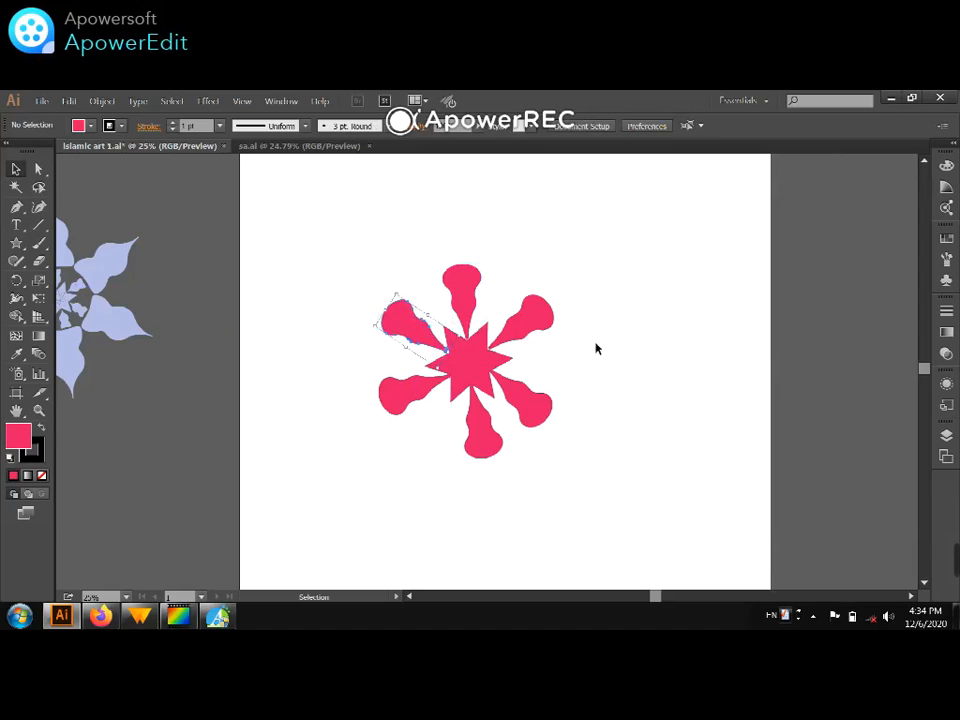
Step: Correct the rotation and position of the lower-right and bottom petals around the star
{"action": "left_click", "coordinate": [555, 401]}
{"action": "left_click", "coordinate": [574, 408]}
{"action": "left_click_drag", "start_coordinate": [572, 402], "coordinate": [545, 405]}
{"action": "left_click", "coordinate": [534, 432]}
{"action": "left_click", "coordinate": [492, 443]}
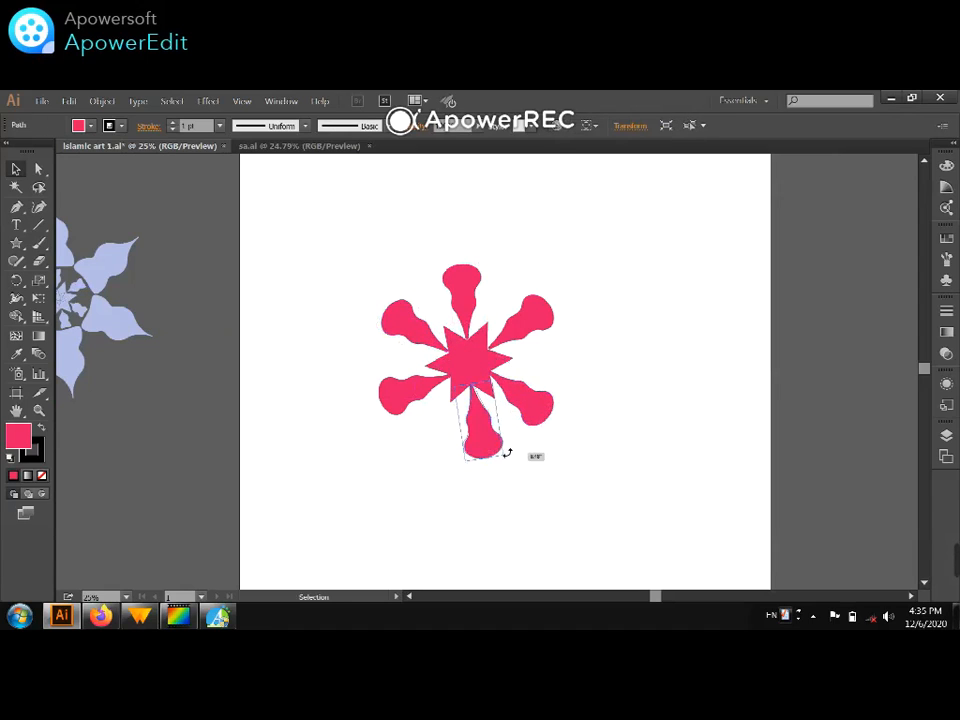
{"action": "left_click_drag", "start_coordinate": [476, 392], "coordinate": [473, 402]}
{"action": "left_click", "coordinate": [650, 432]}
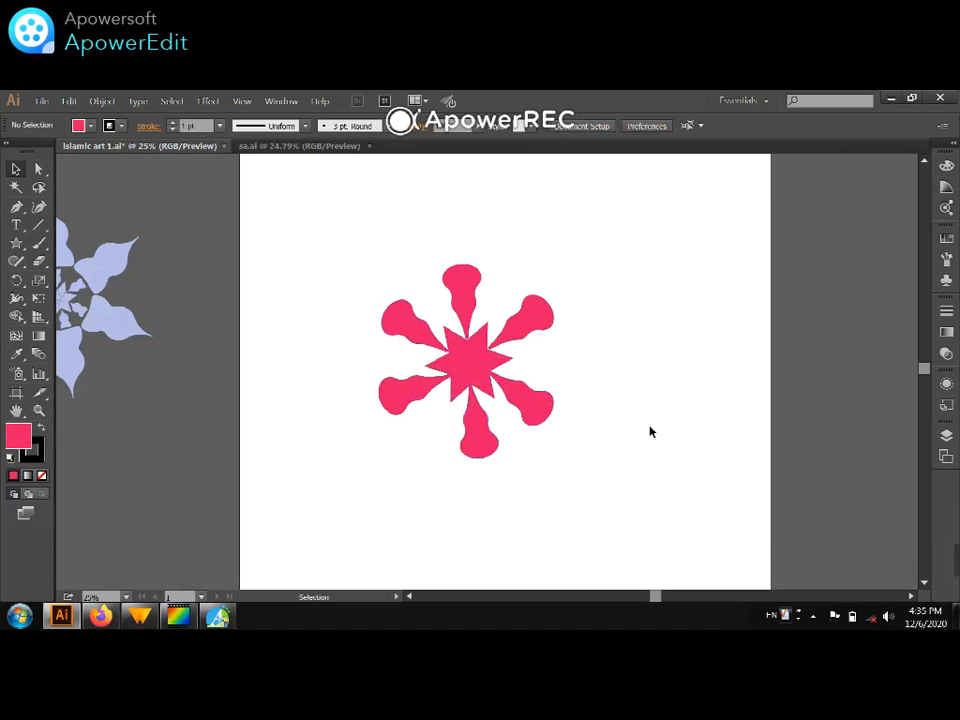
Step: Fine-tune the three upper petals so their tips meet the star's notches exactly
{"action": "left_click_drag", "start_coordinate": [413, 306], "coordinate": [536, 408]}
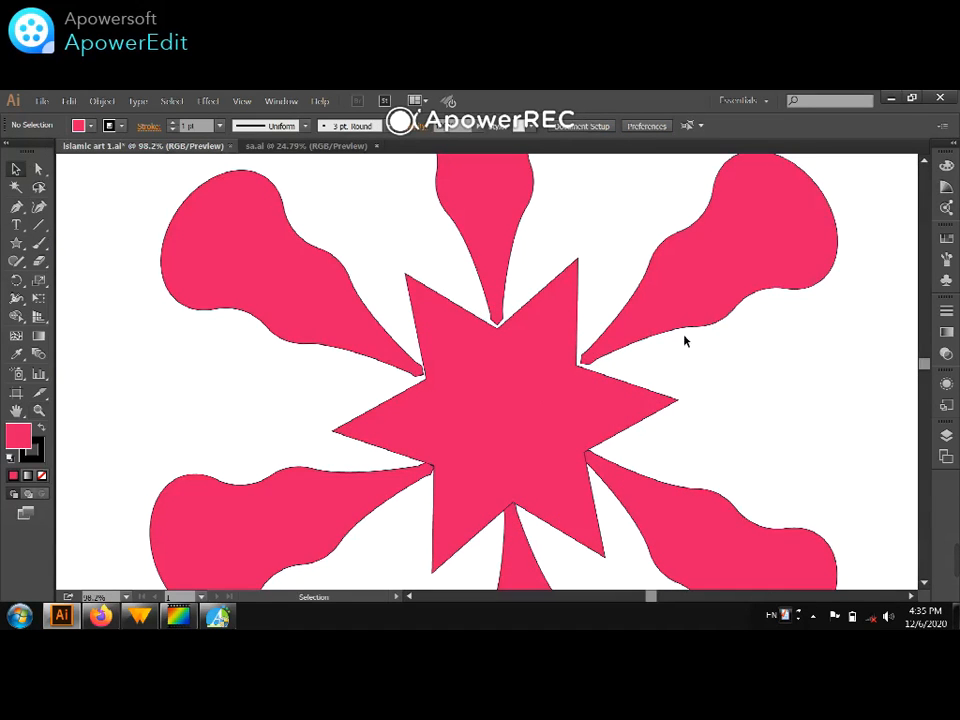
{"action": "left_click_drag", "start_coordinate": [605, 354], "coordinate": [600, 356]}
{"action": "left_click", "coordinate": [543, 261]}
{"action": "left_click_drag", "start_coordinate": [499, 308], "coordinate": [498, 325]}
{"action": "left_click_drag", "start_coordinate": [418, 364], "coordinate": [420, 379]}
{"action": "scroll", "coordinate": [400, 396], "scroll_direction": "down", "scroll_amount": 3}
Step: Fine-tune the lower-left and bottom petals so their tips sit in the star's notches
{"action": "left_click", "coordinate": [389, 404]}
{"action": "left_click_drag", "start_coordinate": [125, 406], "coordinate": [128, 408]}
{"action": "left_click", "coordinate": [212, 323]}
{"action": "left_click_drag", "start_coordinate": [420, 391], "coordinate": [421, 391]}
{"action": "left_click_drag", "start_coordinate": [519, 468], "coordinate": [524, 470]}
{"action": "key", "text": "ctrl+minus"}
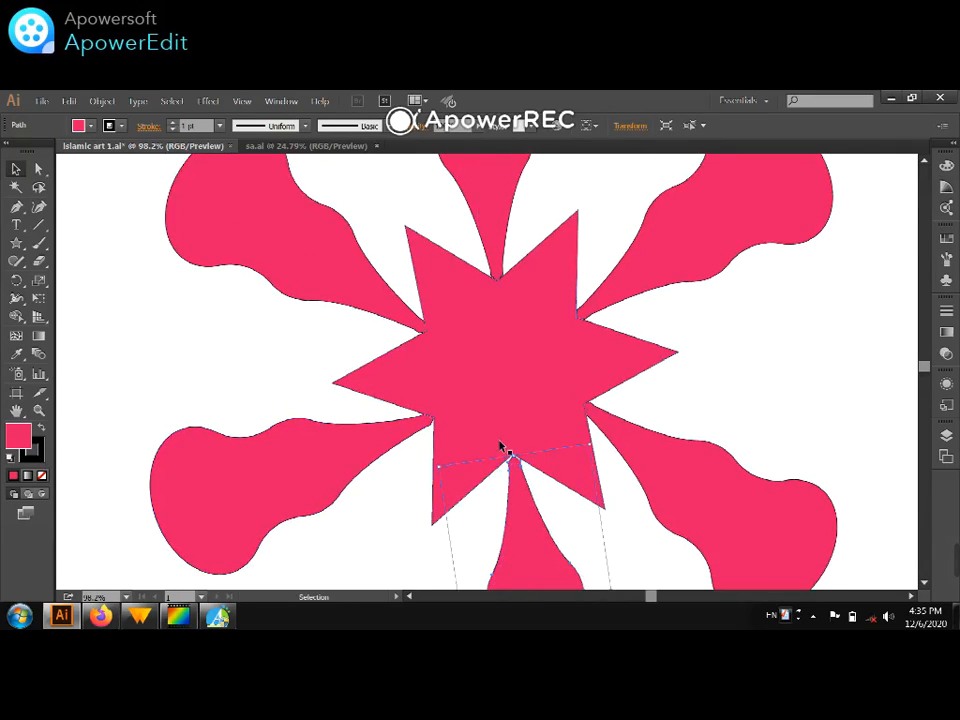
{"action": "key", "text": "a"}
{"action": "key", "text": "ctrl+minus"}
{"action": "key", "text": "ctrl+minus"}
{"action": "key", "text": "ctrl+minus"}
{"action": "left_click", "coordinate": [548, 496]}
{"action": "left_click", "coordinate": [507, 464]}
{"action": "left_click", "coordinate": [578, 299]}
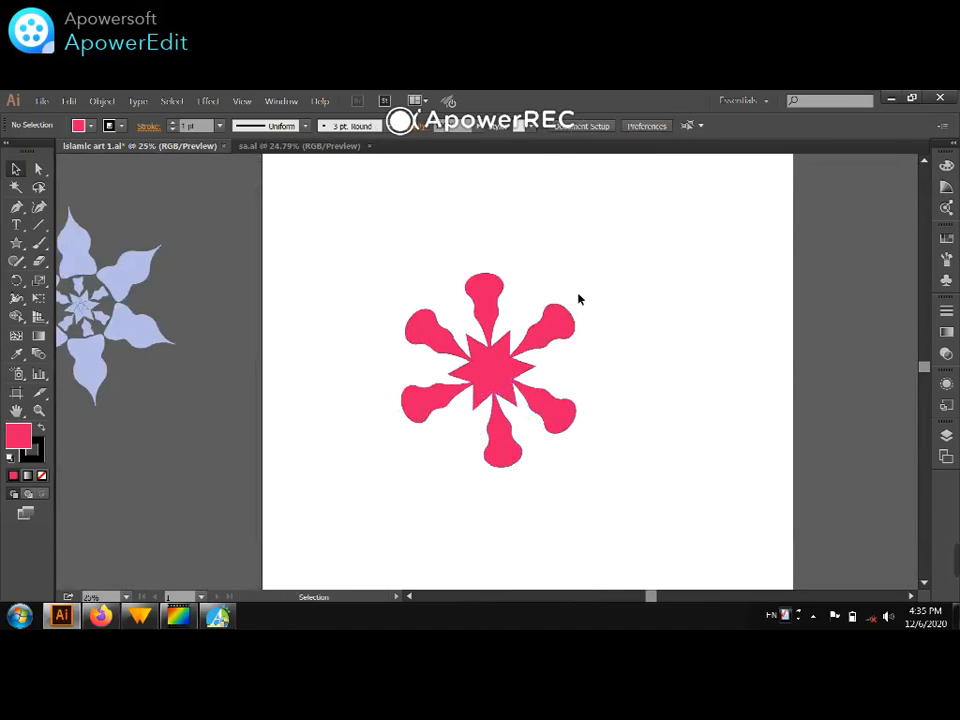
Step: Place a smaller copy of the whole flower near the artboard's upper-left corner and fill it with dark maroon
{"action": "left_click_drag", "start_coordinate": [543, 461], "coordinate": [592, 500]}
{"action": "left_click", "coordinate": [592, 500]}
{"action": "left_click_drag", "start_coordinate": [381, 250], "coordinate": [606, 518]}
{"action": "left_click_drag", "start_coordinate": [501, 372], "coordinate": [377, 254], "text": "alt"}
{"action": "double_click", "coordinate": [18, 436]}
{"action": "left_click", "coordinate": [234, 405]}
{"action": "left_click", "coordinate": [426, 298]}
{"action": "left_click_drag", "start_coordinate": [591, 244], "coordinate": [454, 467]}
{"action": "key", "text": "Delete"}
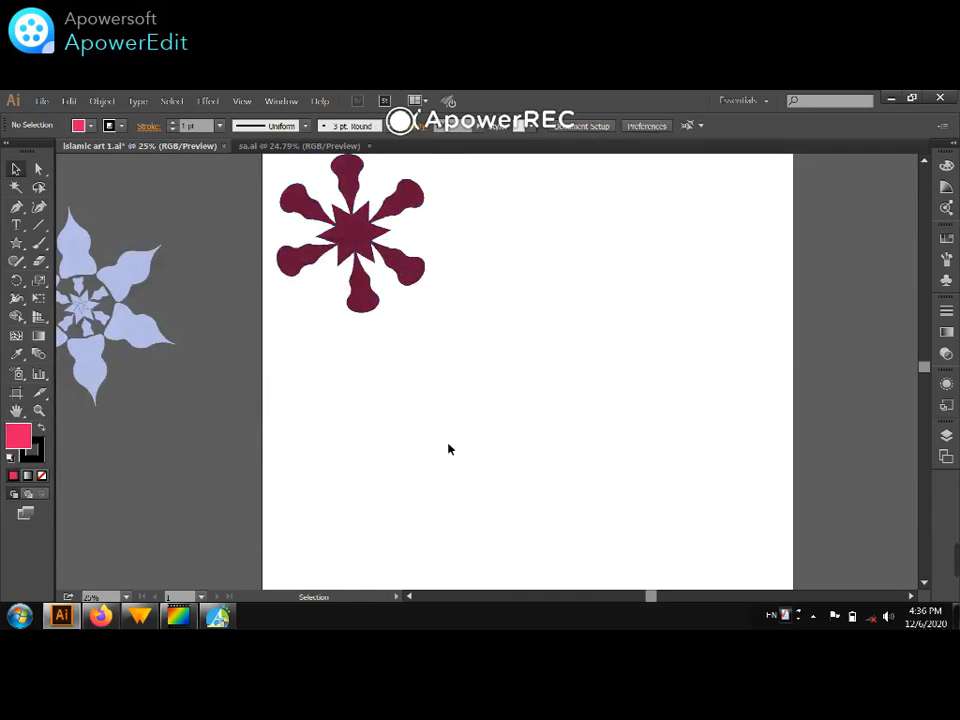
{"action": "key", "text": "ctrl+z"}
Step: Pull the lower-right petal away from the pink flower and delete the flower's other petals
{"action": "left_click", "coordinate": [602, 414]}
{"action": "left_click_drag", "start_coordinate": [562, 424], "coordinate": [626, 456]}
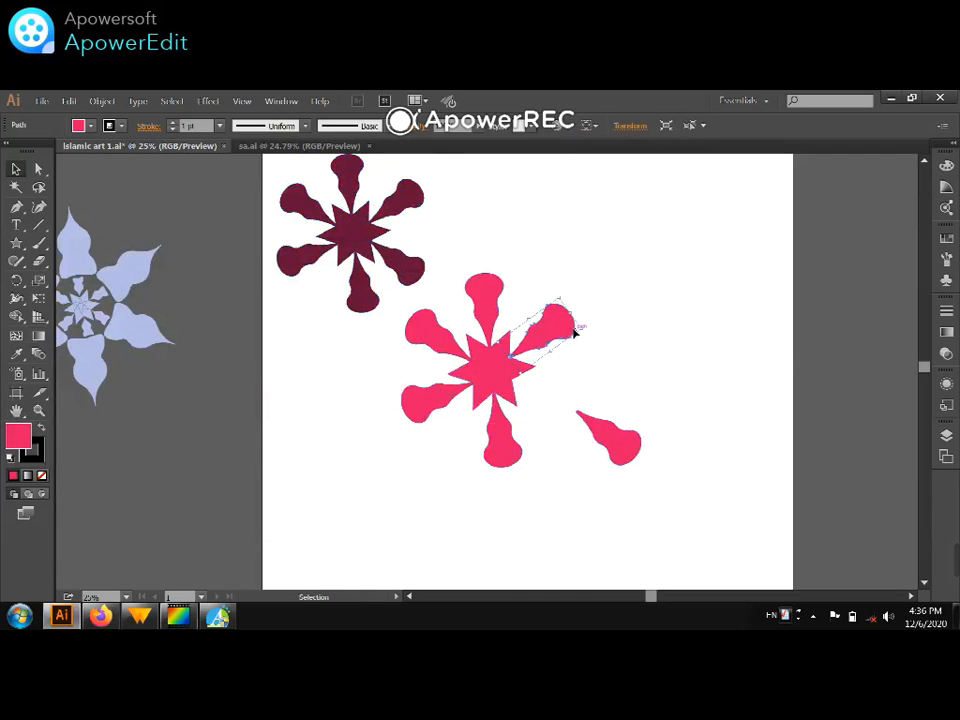
{"action": "key", "text": "Delete"}
{"action": "left_click", "coordinate": [484, 311]}
{"action": "key", "text": "Delete"}
{"action": "left_click", "coordinate": [435, 396]}
{"action": "key", "text": "Delete"}
{"action": "left_click", "coordinate": [500, 430]}
{"action": "key", "text": "Delete"}
Step: Move the pink star down and to the left, and turn the loose petal upright at a smaller, shorter size
{"action": "left_click_drag", "start_coordinate": [492, 380], "coordinate": [408, 439]}
{"action": "left_click", "coordinate": [576, 443]}
{"action": "left_click_drag", "start_coordinate": [651, 441], "coordinate": [550, 334]}
{"action": "left_click", "coordinate": [555, 343]}
{"action": "left_click_drag", "start_coordinate": [589, 387], "coordinate": [550, 369]}
{"action": "left_click", "coordinate": [563, 398]}
{"action": "left_click", "coordinate": [545, 371]}
{"action": "key", "text": "r"}
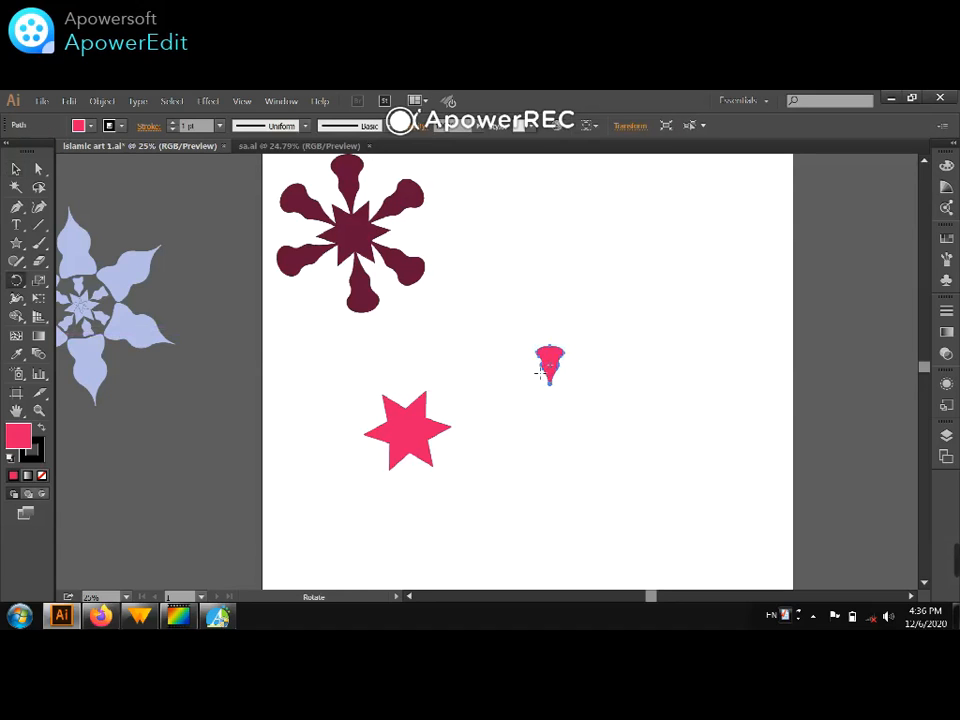
{"action": "left_click", "coordinate": [530, 352]}
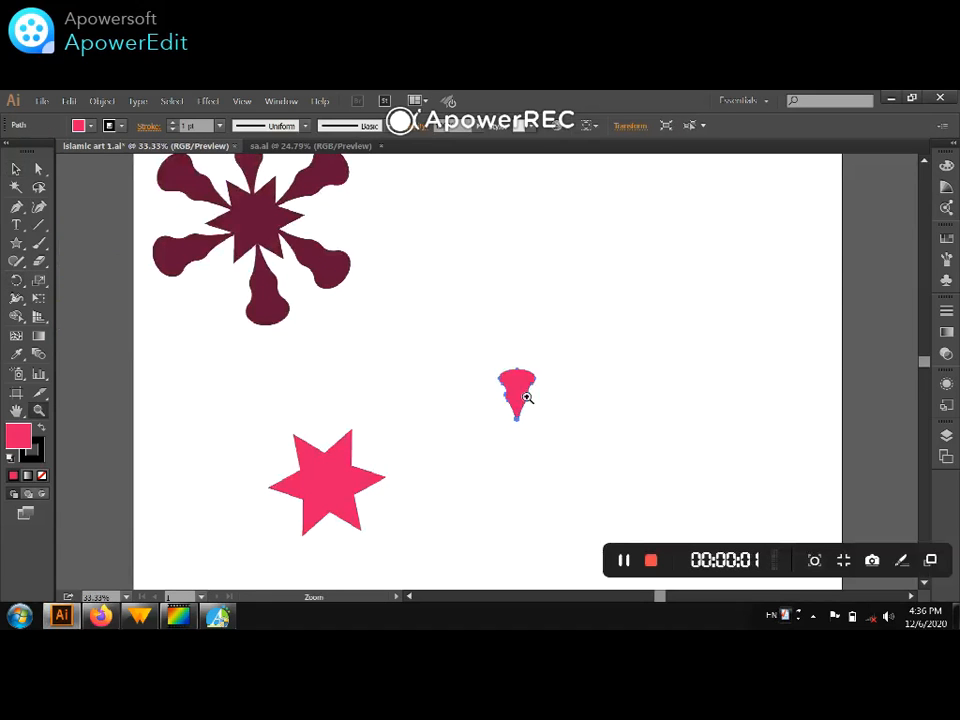
{"action": "left_click_drag", "start_coordinate": [496, 363], "coordinate": [531, 422]}
{"action": "key", "text": "v"}
{"action": "key", "text": "ctrl+minus"}
{"action": "key", "text": "ctrl+minus"}
{"action": "key", "text": "ctrl+minus"}
Step: Try to rotate the small pink petal about its tip
{"action": "left_click", "coordinate": [17, 171]}
{"action": "left_click", "coordinate": [100, 325]}
{"action": "left_click", "coordinate": [486, 373]}
{"action": "left_click_drag", "start_coordinate": [554, 304], "coordinate": [499, 232]}
{"action": "key", "text": "r"}
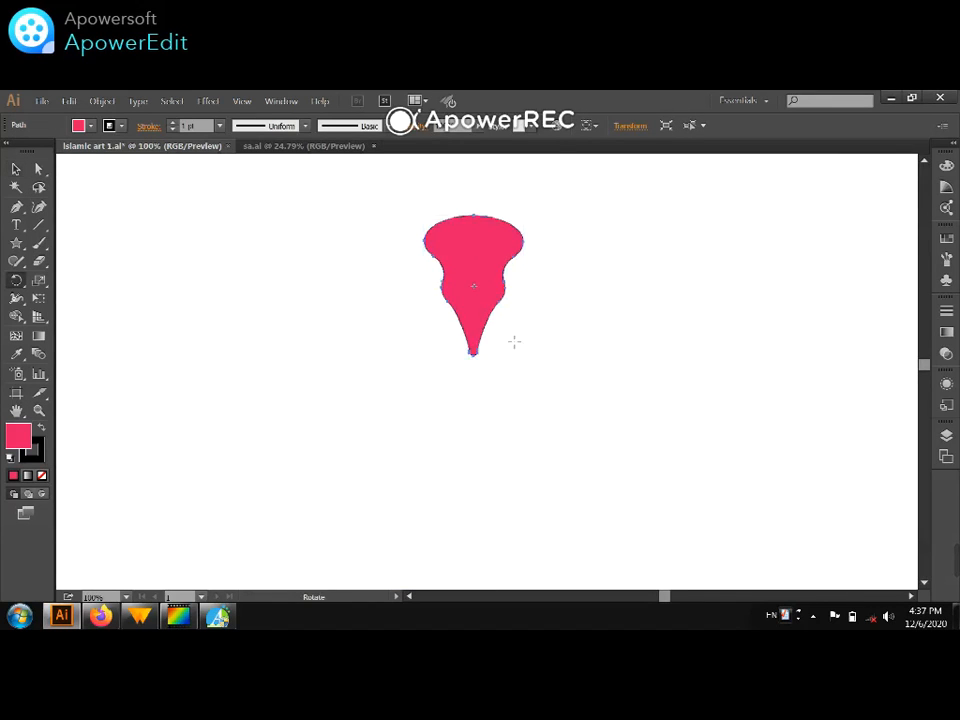
{"action": "left_click_drag", "start_coordinate": [476, 286], "coordinate": [481, 335]}
{"action": "key", "text": "ctrl+z"}
{"action": "left_click_drag", "start_coordinate": [476, 286], "coordinate": [476, 334]}
{"action": "key", "text": "ctrl+z"}
{"action": "key", "text": "ctrl+z"}
{"action": "key", "text": "ctrl+z"}
{"action": "key", "text": "ctrl+z"}
Step: Try to repeat rotated copies of the pink petal around its tip, and undo them
{"action": "left_click_drag", "start_coordinate": [482, 305], "coordinate": [514, 340]}
{"action": "key", "text": "ctrl+d"}
{"action": "key", "text": "ctrl+d"}
{"action": "key", "text": "ctrl+d"}
{"action": "key", "text": "ctrl+d"}
{"action": "key", "text": "ctrl+d"}
{"action": "key", "text": "ctrl+z"}
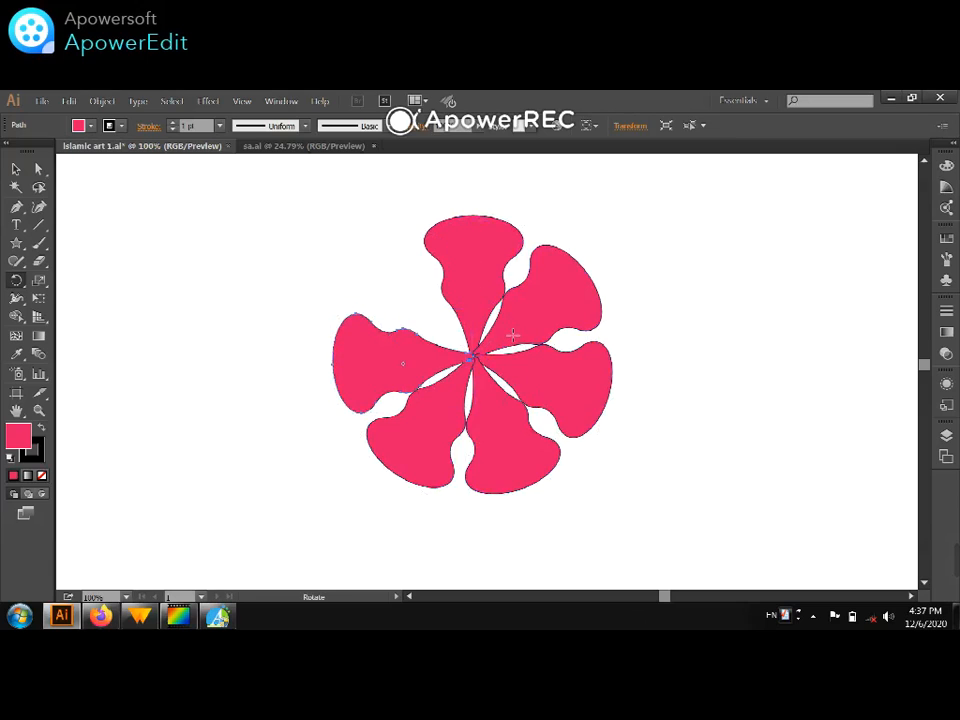
{"action": "key", "text": "ctrl+z"}
{"action": "key", "text": "ctrl+z"}
{"action": "key", "text": "ctrl+z"}
{"action": "key", "text": "ctrl+z"}
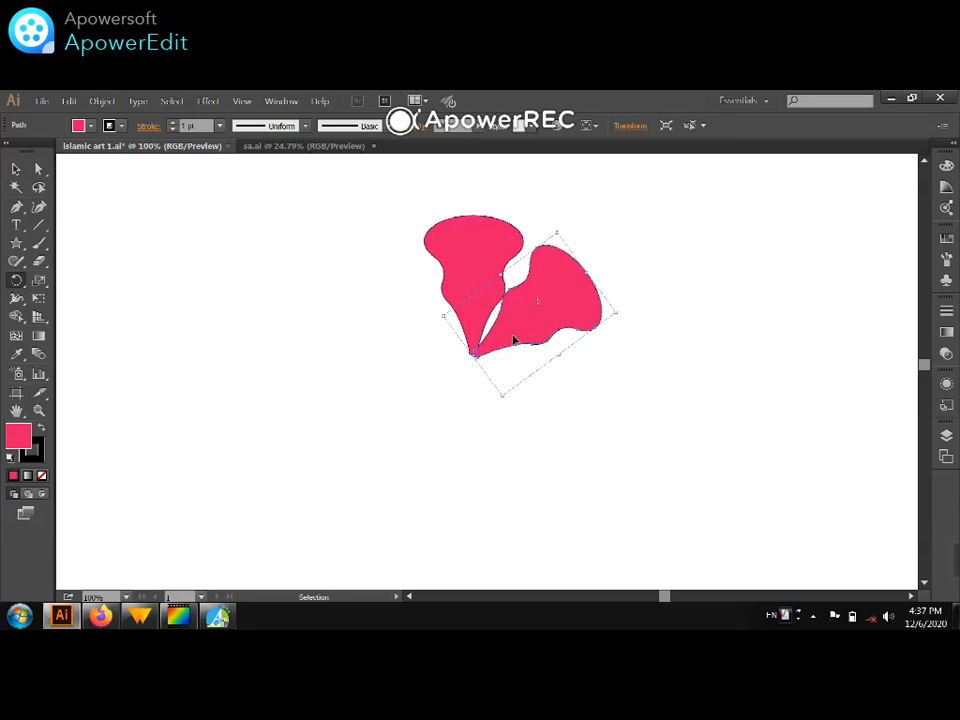
{"action": "key", "text": "ctrl+z"}
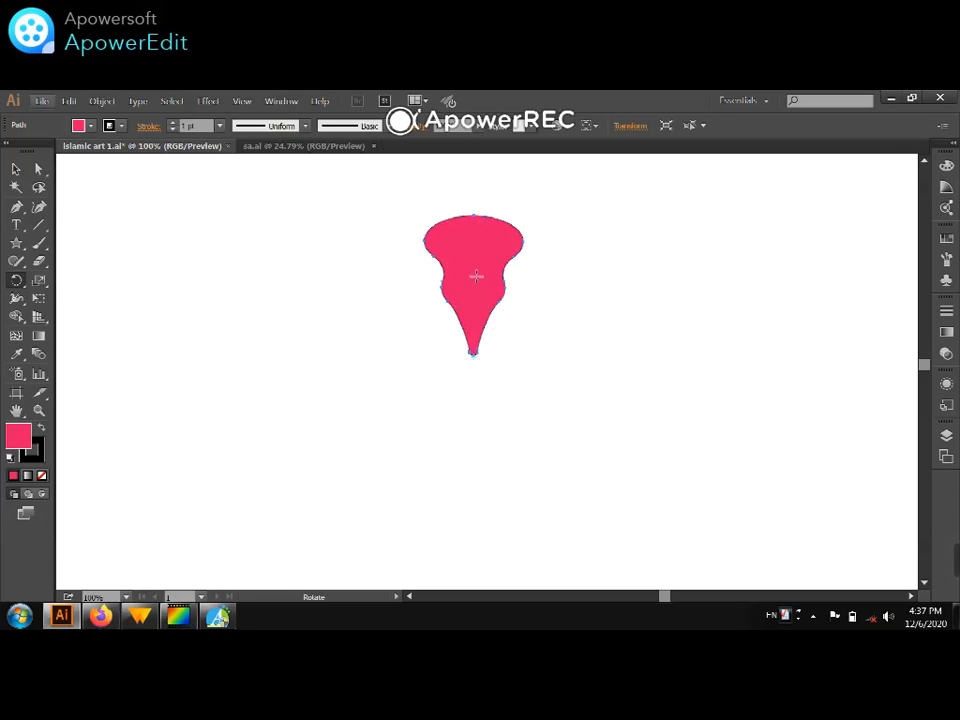
{"action": "left_click_drag", "start_coordinate": [478, 300], "coordinate": [480, 317]}
{"action": "key", "text": "ctrl+z"}
Step: Rotate a copy of the pink petal about a point just below its tip and repeat it to form an eight-petal ring
{"action": "left_click_drag", "start_coordinate": [473, 289], "coordinate": [511, 335]}
{"action": "key", "text": "ctrl+d"}
{"action": "key", "text": "ctrl+d"}
{"action": "key", "text": "ctrl+d"}
{"action": "key", "text": "ctrl+d"}
{"action": "key", "text": "ctrl+d"}
{"action": "key", "text": "ctrl+d"}
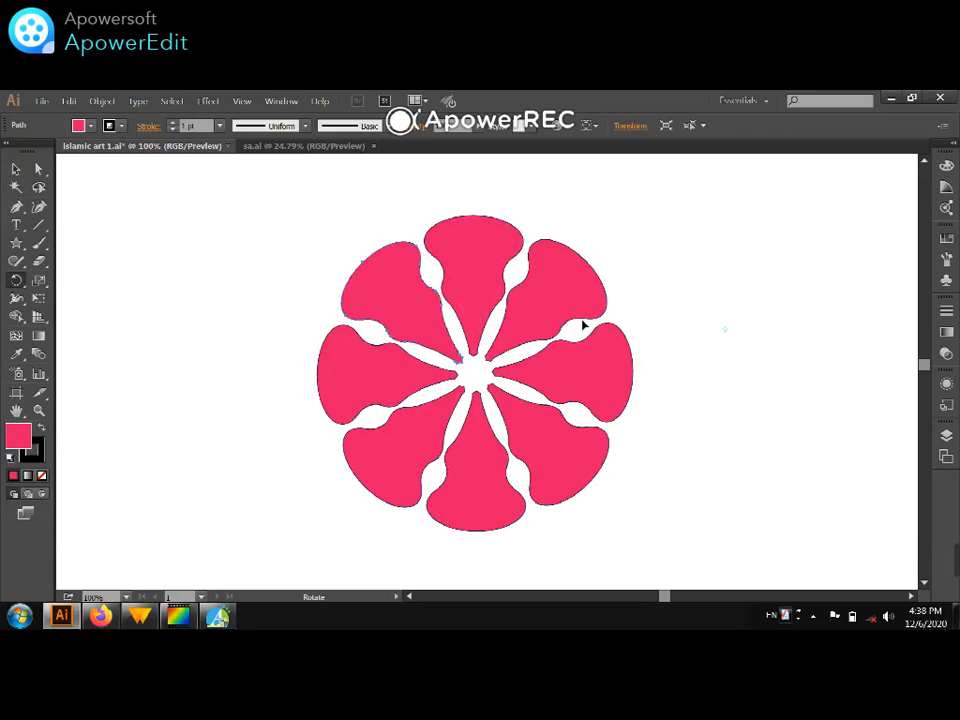
Step: Group the eight pink petals into one flower and move it up
{"action": "key", "text": "v"}
{"action": "key", "text": "ctrl+minus"}
{"action": "left_click_drag", "start_coordinate": [373, 291], "coordinate": [580, 492]}
{"action": "key", "text": "ctrl+g"}
{"action": "left_click_drag", "start_coordinate": [454, 354], "coordinate": [468, 215]}
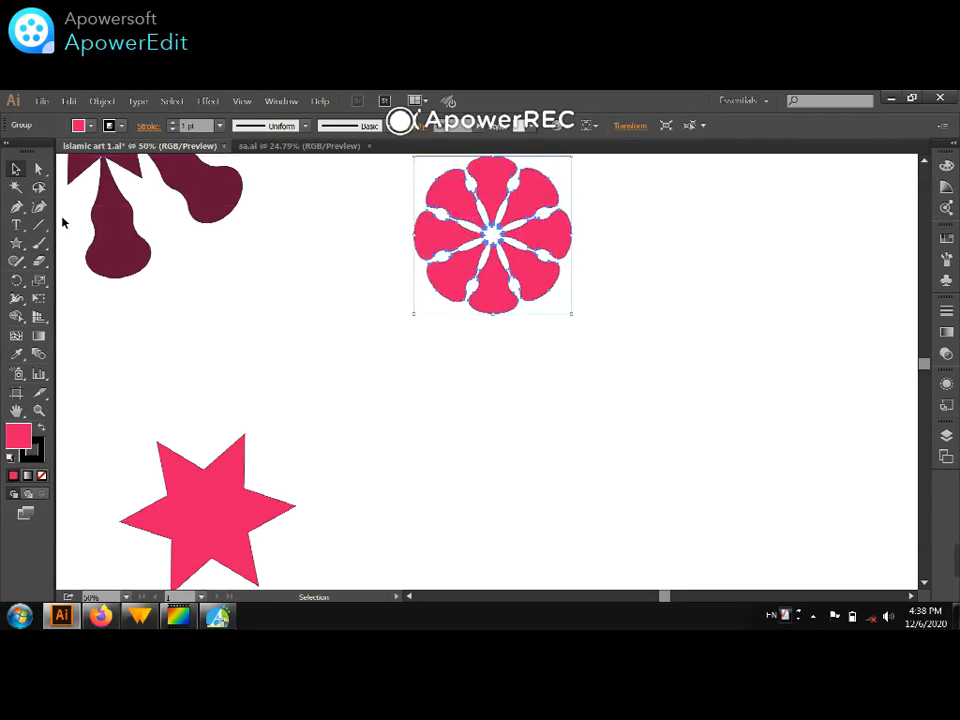
Step: Draw a long, thin rounded rectangle below the pink flower and fill it with bright green
{"action": "left_click_drag", "start_coordinate": [17, 246], "coordinate": [90, 259]}
{"action": "left_click_drag", "start_coordinate": [422, 384], "coordinate": [576, 401]}
{"action": "left_click", "coordinate": [16, 172]}
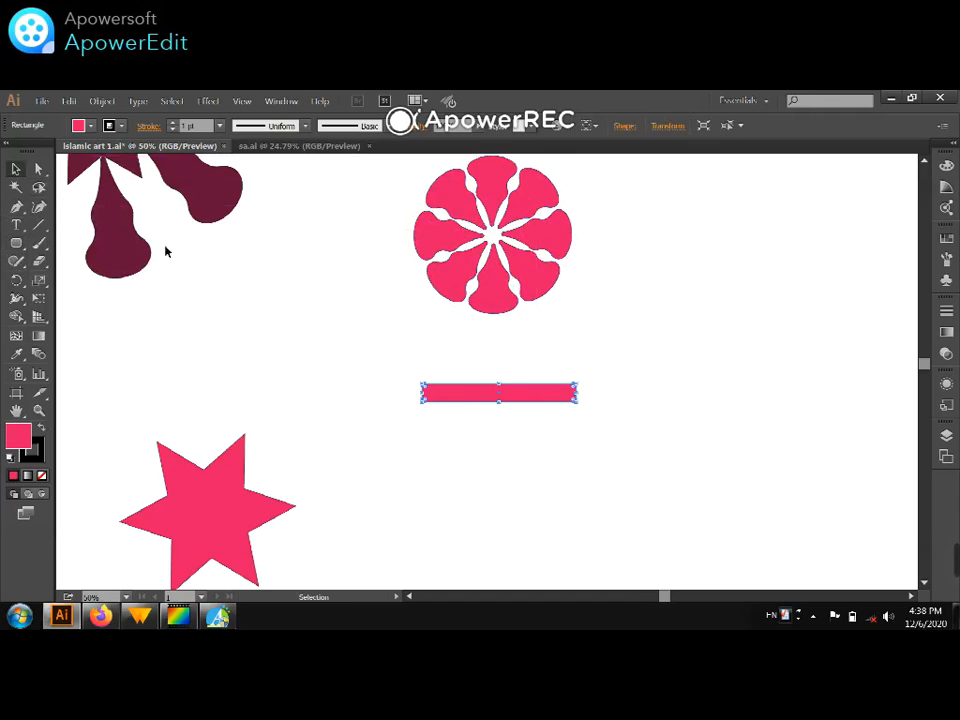
{"action": "double_click", "coordinate": [20, 434]}
{"action": "left_click", "coordinate": [246, 334]}
{"action": "mouse_move", "coordinate": [289, 388]}
{"action": "left_mouse_down"}
{"action": "mouse_move", "coordinate": [289, 372]}
{"action": "mouse_move", "coordinate": [288, 408]}
{"action": "left_mouse_up"}
{"action": "left_click", "coordinate": [244, 308]}
{"action": "left_click", "coordinate": [426, 298]}
{"action": "left_click", "coordinate": [347, 358]}
Step: Rotate a copy of the green bar by 20° about a point just below its middle and repeat it into a full rosette
{"action": "key", "text": "ctrl+minus"}
{"action": "left_click", "coordinate": [488, 403]}
{"action": "key", "text": "r"}
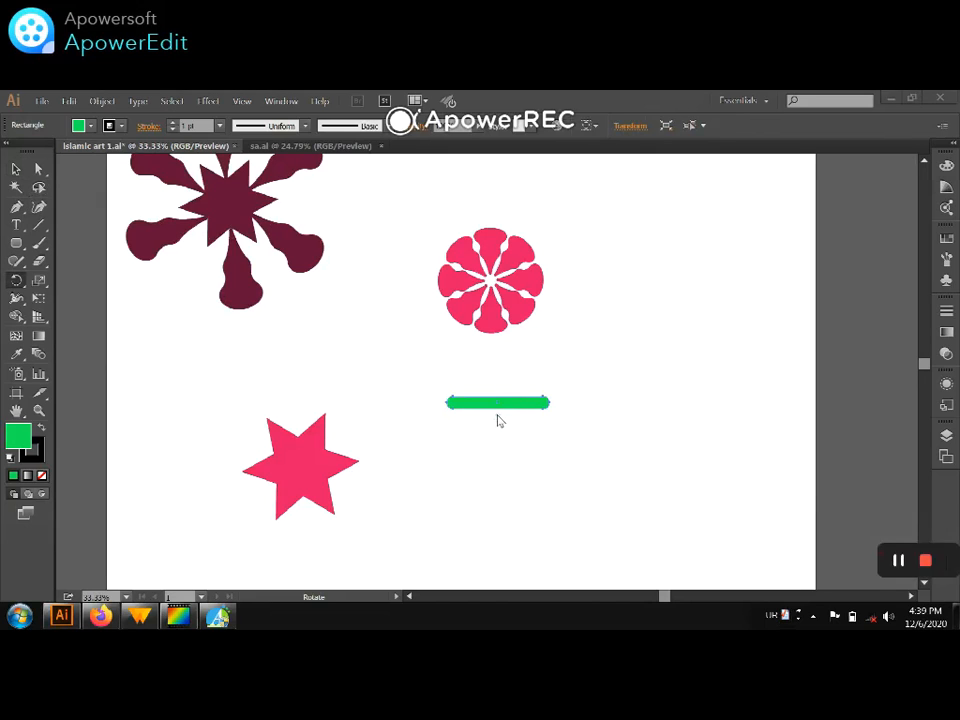
{"action": "left_click", "coordinate": [500, 421], "text": "alt"}
{"action": "type", "text": "20"}
{"action": "left_click", "coordinate": [368, 374]}
{"action": "left_click", "coordinate": [384, 406]}
{"action": "key", "text": "ctrl+d"}
{"action": "key", "text": "ctrl+d"}
{"action": "key", "text": "ctrl+d"}
{"action": "key", "text": "ctrl+d"}
{"action": "key", "text": "ctrl+d"}
{"action": "key", "text": "ctrl+d"}
{"action": "key", "text": "ctrl+d"}
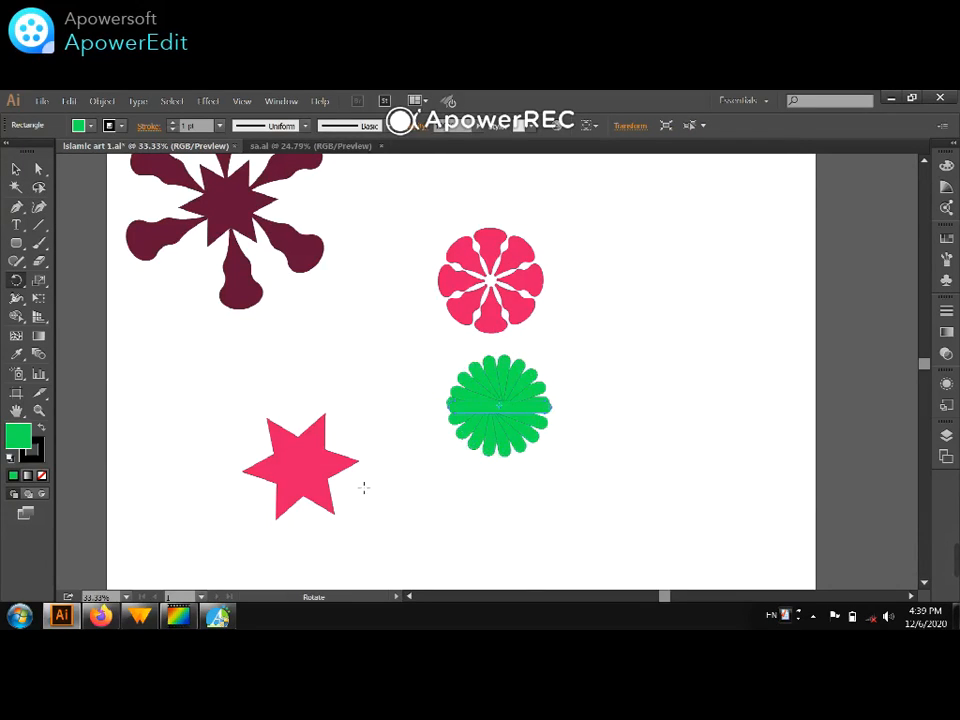
Step: Group the green bars into one rosette and delete the pink six-pointed star
{"action": "left_click", "coordinate": [17, 169]}
{"action": "left_click", "coordinate": [430, 390]}
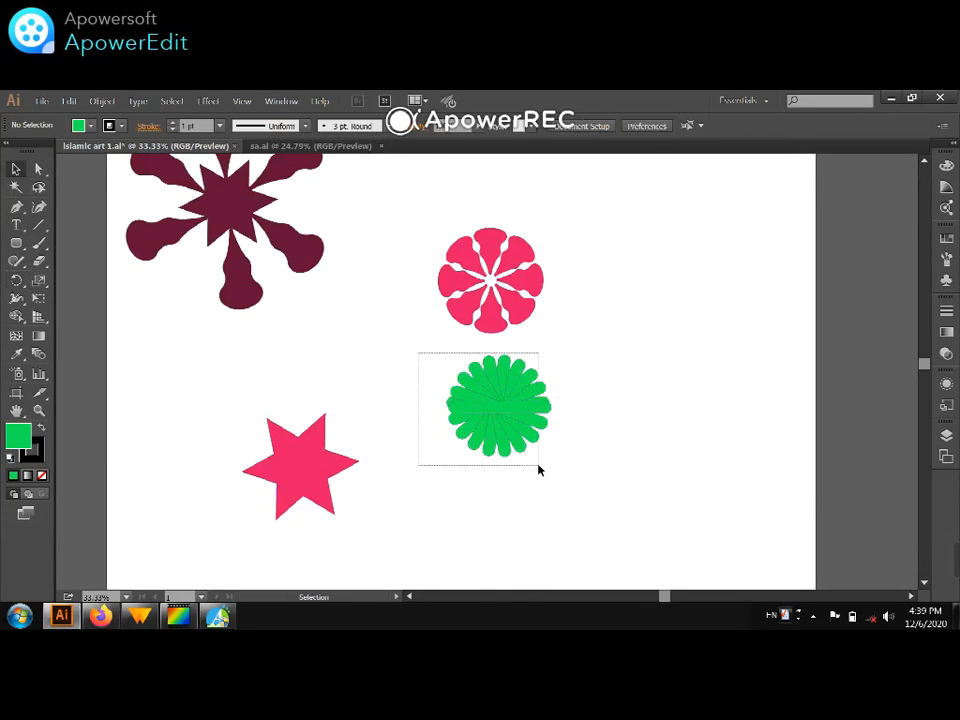
{"action": "left_click_drag", "start_coordinate": [537, 468], "coordinate": [564, 476]}
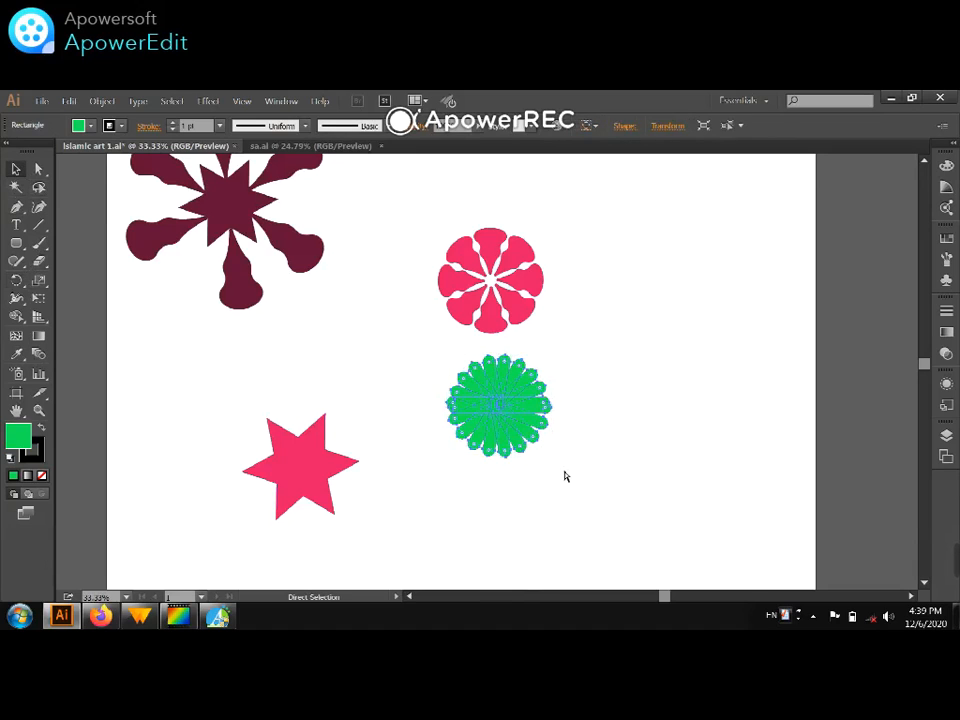
{"action": "key", "text": "ctrl+minus"}
{"action": "left_click", "coordinate": [351, 449]}
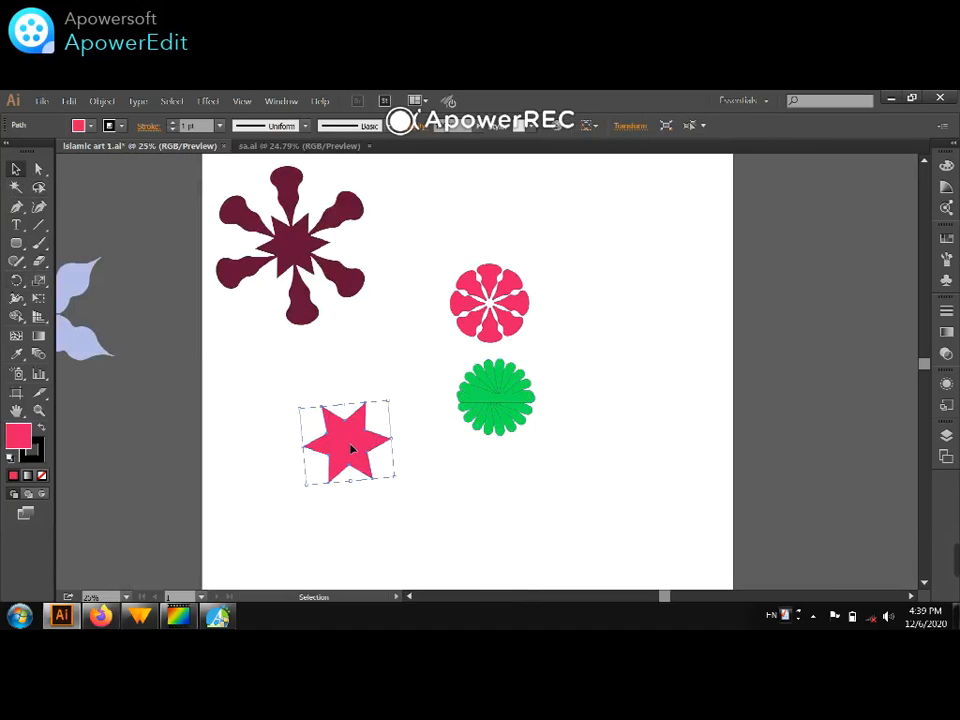
{"action": "key", "text": "Delete"}
Step: Draw a pink rectangle covering the green rosette, widen it slightly to the left and send it to the back
{"action": "left_click", "coordinate": [17, 243]}
{"action": "left_click_drag", "start_coordinate": [458, 352], "coordinate": [539, 440]}
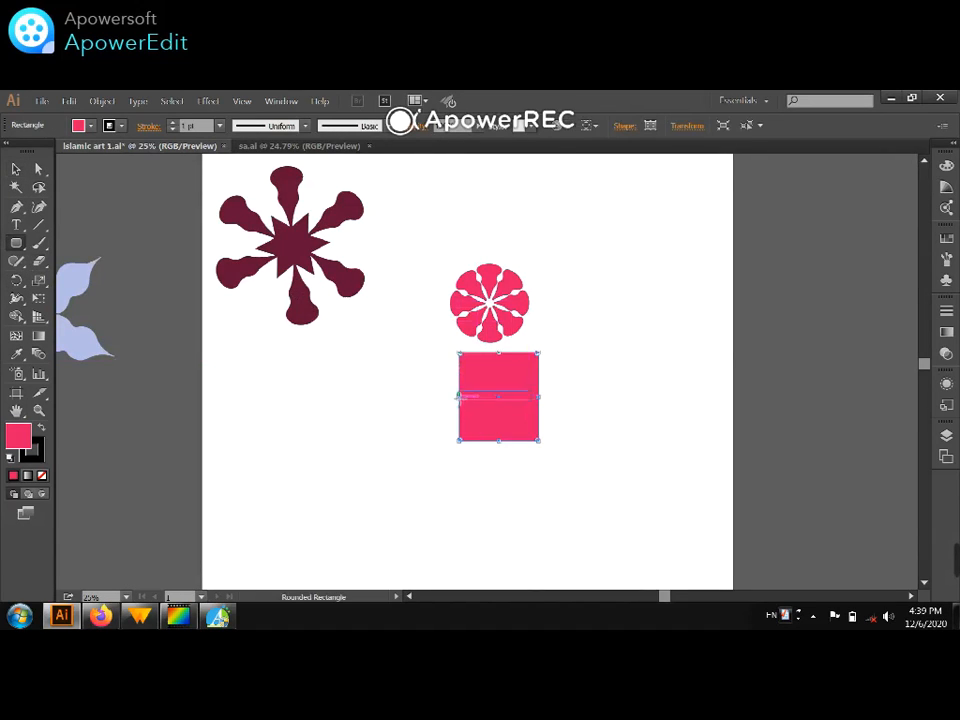
{"action": "left_click", "coordinate": [16, 169]}
{"action": "left_click_drag", "start_coordinate": [458, 396], "coordinate": [455, 396]}
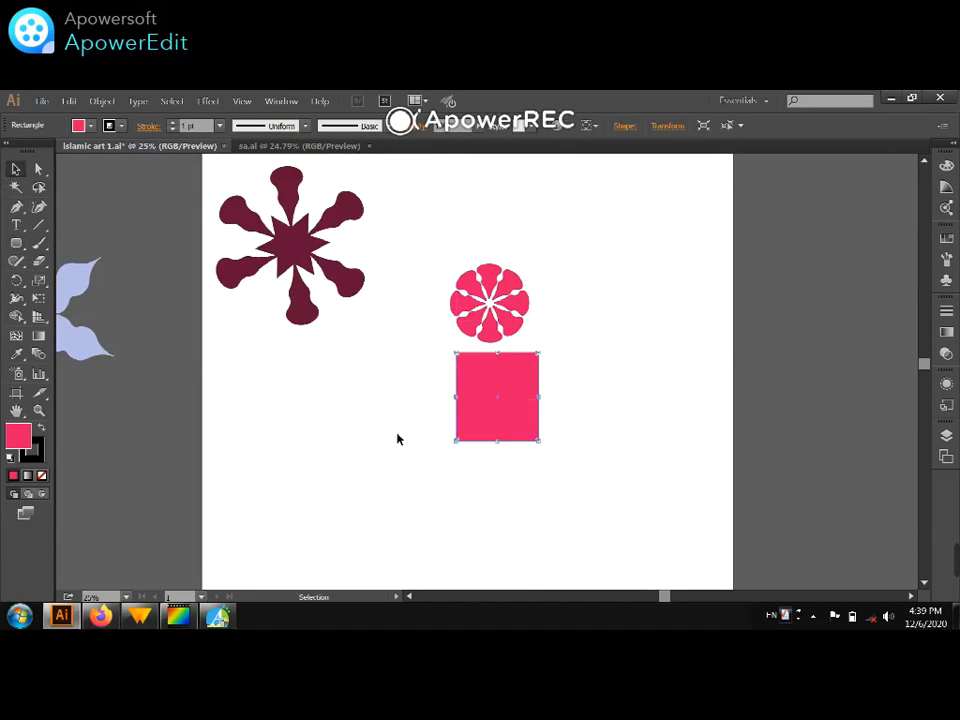
{"action": "right_click", "coordinate": [502, 399]}
{"action": "mouse_move", "coordinate": [628, 345]}
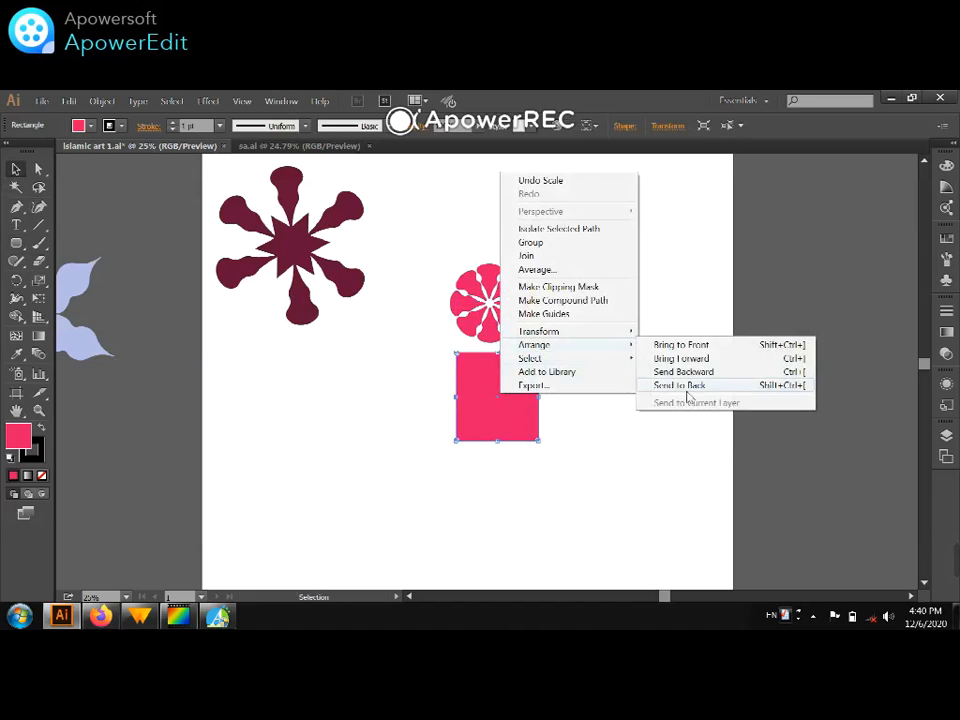
{"action": "left_click", "coordinate": [686, 386]}
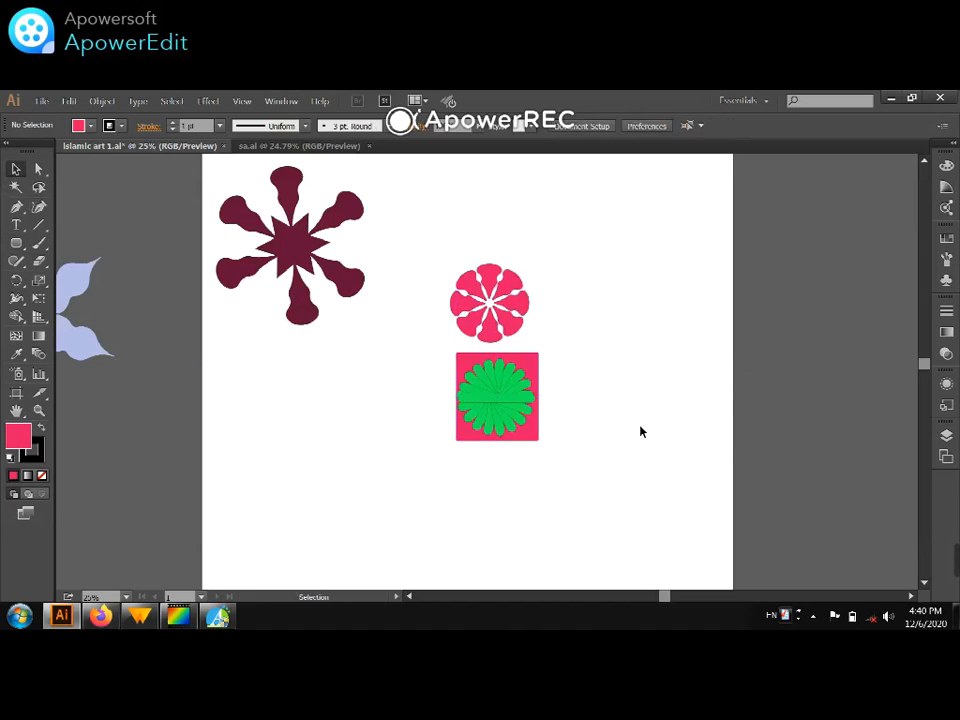
Step: Try to merge the pink rectangle and the green rosette with the Shape Builder, and undo it
{"action": "left_click", "coordinate": [523, 435]}
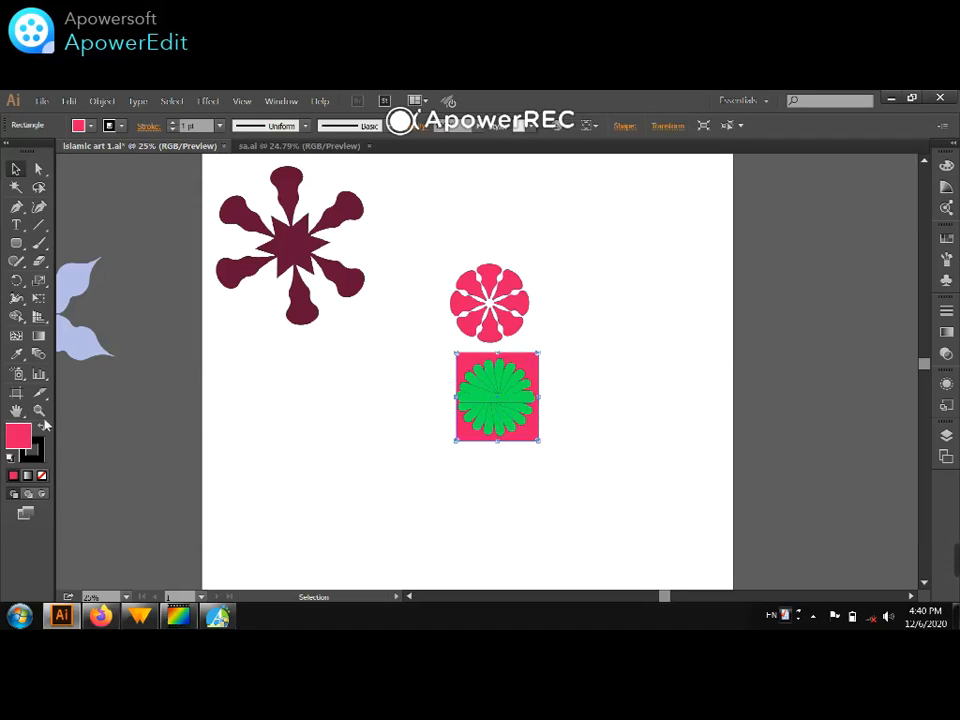
{"action": "left_click_drag", "start_coordinate": [442, 346], "coordinate": [545, 445]}
{"action": "left_click", "coordinate": [16, 316]}
{"action": "mouse_move", "coordinate": [502, 377]}
{"action": "left_mouse_down"}
{"action": "mouse_move", "coordinate": [525, 400]}
{"action": "mouse_move", "coordinate": [487, 368]}
{"action": "mouse_move", "coordinate": [497, 388]}
{"action": "mouse_move", "coordinate": [472, 412]}
{"action": "mouse_move", "coordinate": [490, 424]}
{"action": "left_mouse_up"}
{"action": "key", "text": "ctrl+z"}
{"action": "key", "text": "ctrl+z"}
{"action": "key", "text": "v"}
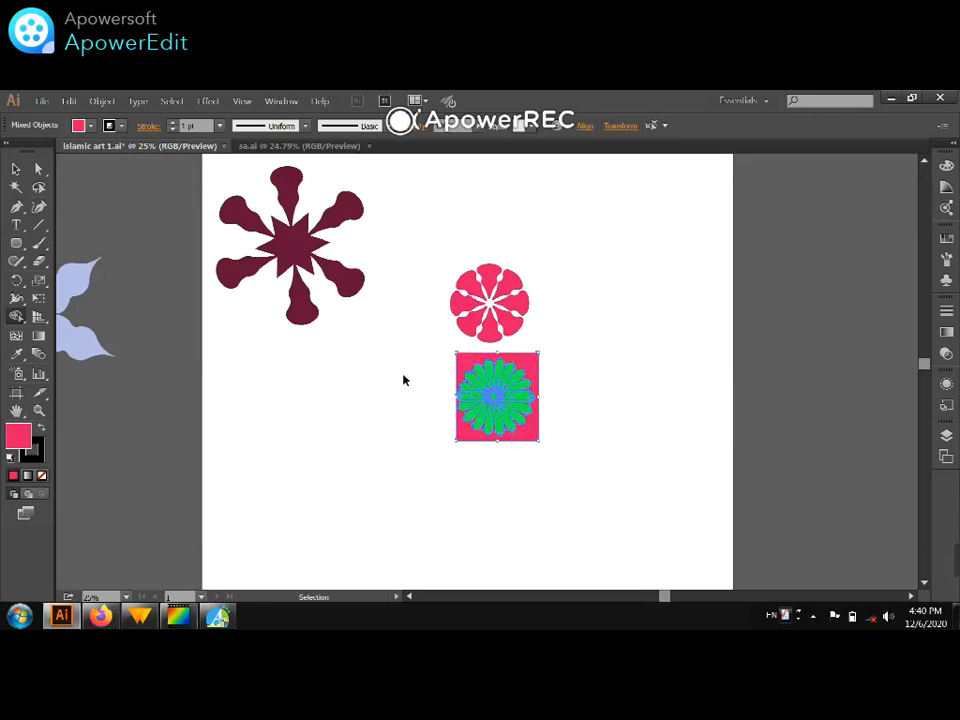
Step: Move the pink eight-petal flower onto the green rosette and scale it down slightly
{"action": "left_click", "coordinate": [440, 258]}
{"action": "left_click_drag", "start_coordinate": [491, 306], "coordinate": [499, 401]}
{"action": "mouse_move", "coordinate": [539, 361]}
{"action": "left_mouse_down"}
{"action": "mouse_move", "coordinate": [516, 368]}
{"action": "mouse_move", "coordinate": [527, 373]}
{"action": "left_mouse_up"}
{"action": "left_click", "coordinate": [566, 388]}
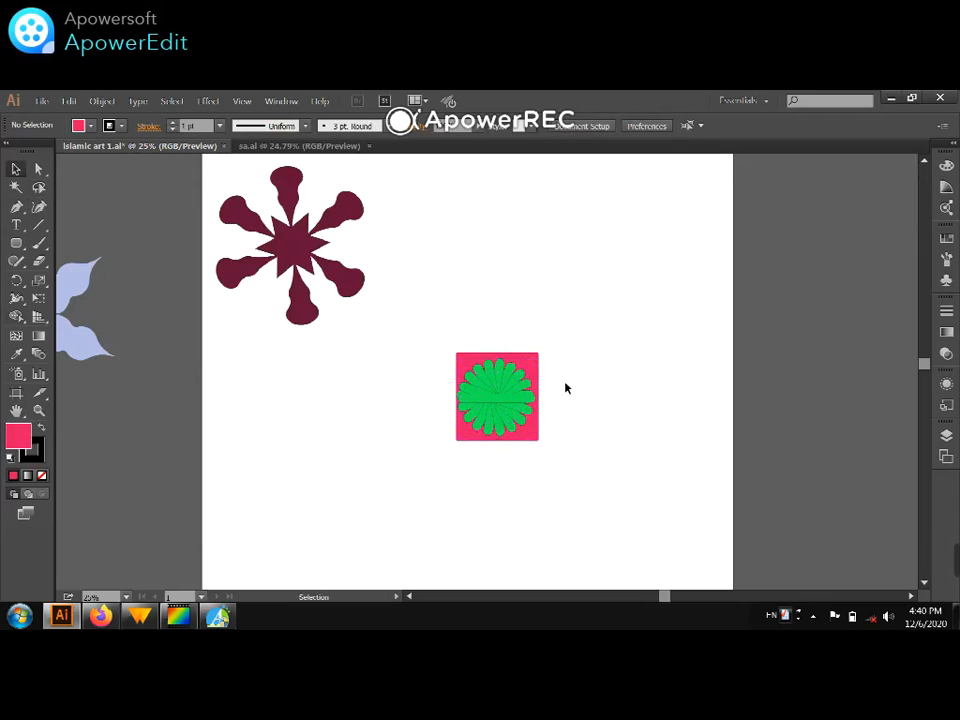
Step: Send the green rosette and the pink rectangle behind the pink flower
{"action": "left_click", "coordinate": [521, 388]}
{"action": "left_click", "coordinate": [529, 360], "text": "shift"}
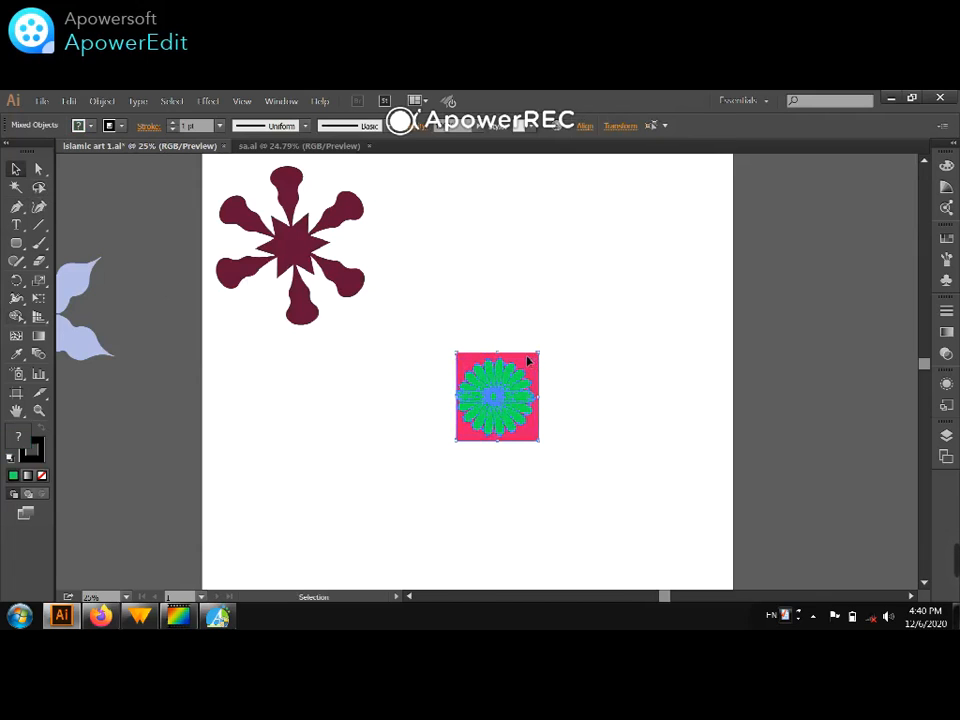
{"action": "right_click", "coordinate": [529, 360]}
{"action": "mouse_move", "coordinate": [602, 459]}
{"action": "left_click", "coordinate": [667, 490]}
Step: Fill the pink rosette-shaped path on the rectangle with dark green
{"action": "left_click", "coordinate": [606, 476]}
{"action": "left_click", "coordinate": [516, 390]}
{"action": "left_click", "coordinate": [512, 374]}
{"action": "double_click", "coordinate": [17, 437]}
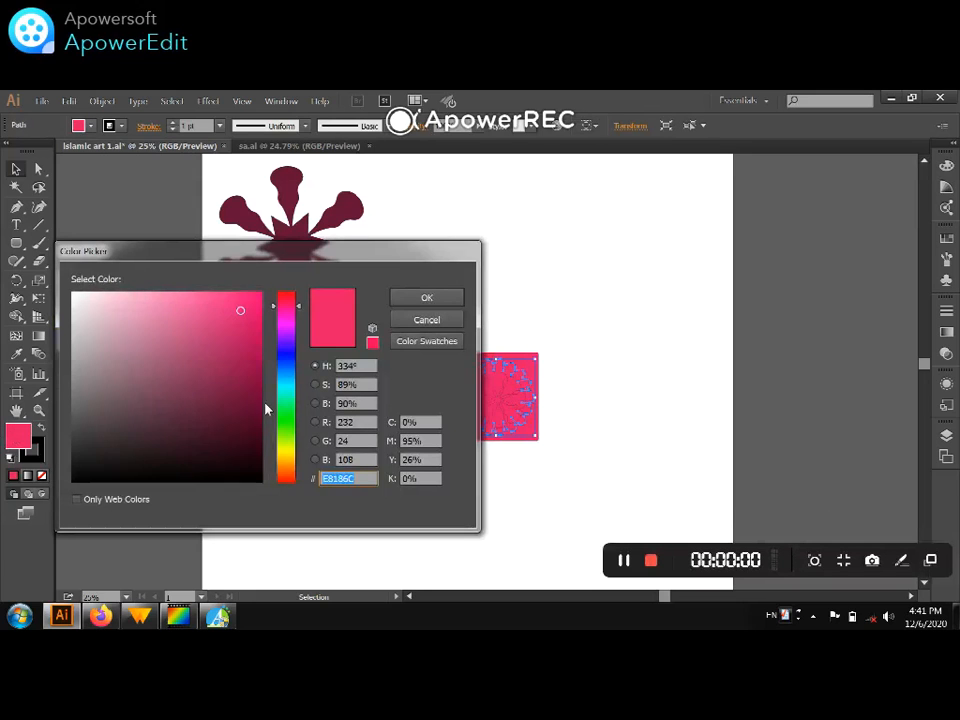
{"action": "left_click", "coordinate": [285, 416]}
{"action": "left_click", "coordinate": [199, 407]}
{"action": "left_click", "coordinate": [426, 298]}
Step: Align the rectangle, rosettes and pink flower to their common horizontal centre
{"action": "left_click", "coordinate": [661, 390]}
{"action": "left_click_drag", "start_coordinate": [426, 342], "coordinate": [517, 450]}
{"action": "left_click", "coordinate": [584, 129]}
{"action": "left_click", "coordinate": [464, 164]}
{"action": "left_click", "coordinate": [591, 453]}
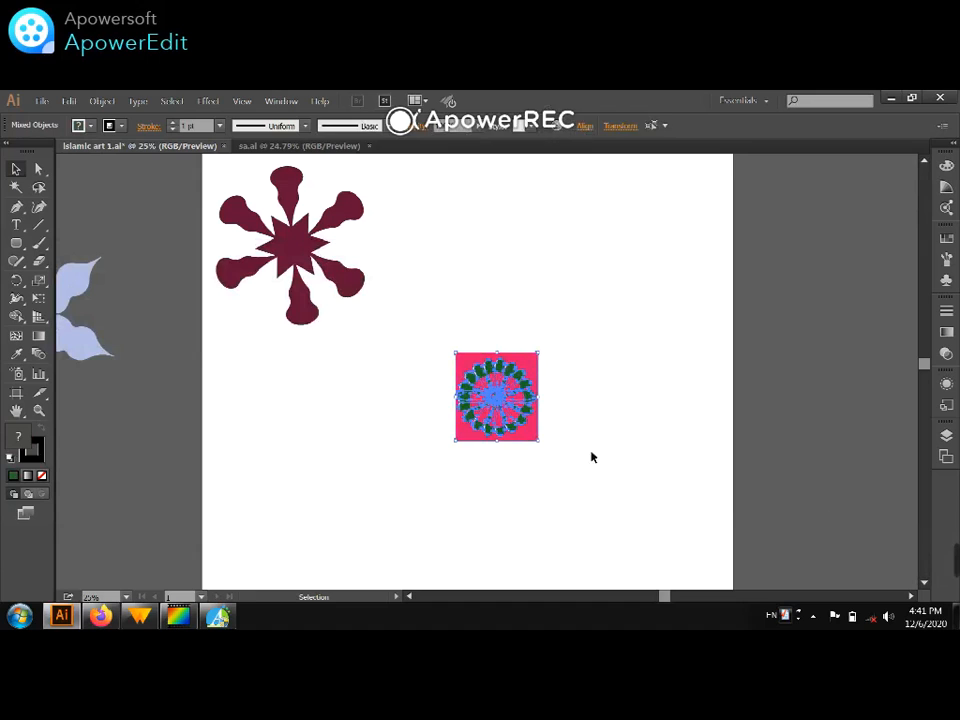
Step: Delete the dark green rosette shape and the pink rectangle, keeping the bright green rosette and the pink flower
{"action": "left_click", "coordinate": [538, 468]}
{"action": "left_click", "coordinate": [489, 414]}
{"action": "key", "text": "Delete"}
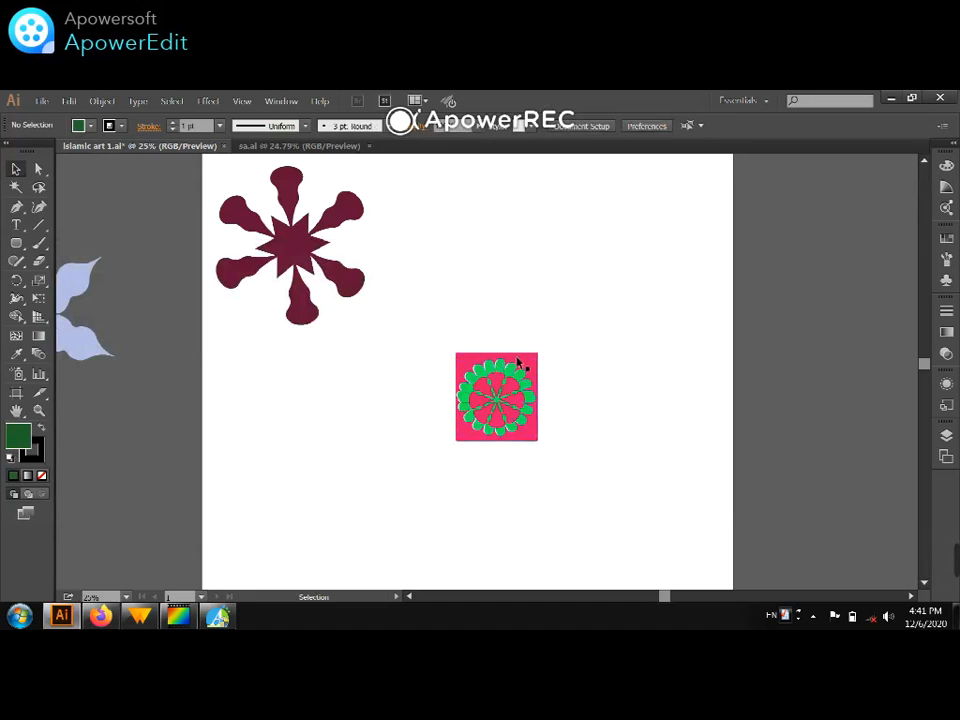
{"action": "left_click", "coordinate": [527, 363]}
{"action": "key", "text": "Delete"}
Step: Move the pink flower down off the green rosette, shift the rosette up and to the right, and group it
{"action": "left_click", "coordinate": [490, 375]}
{"action": "left_click", "coordinate": [584, 126]}
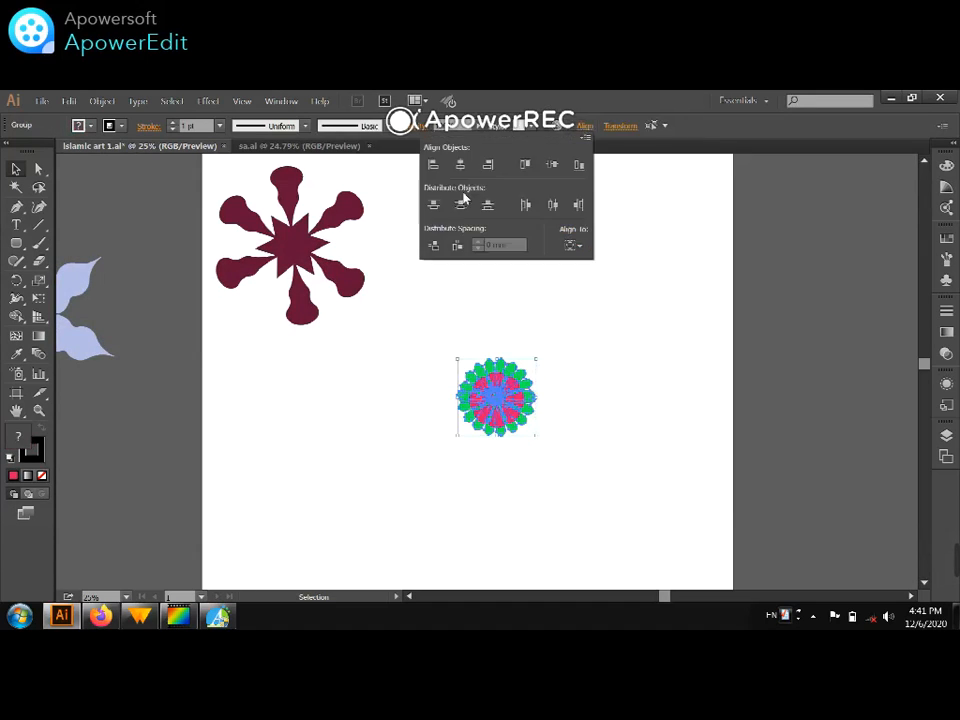
{"action": "left_click", "coordinate": [555, 325]}
{"action": "left_click_drag", "start_coordinate": [497, 396], "coordinate": [479, 460]}
{"action": "left_click", "coordinate": [521, 412]}
{"action": "left_click_drag", "start_coordinate": [495, 399], "coordinate": [511, 349]}
{"action": "key", "text": "ctrl+g"}
{"action": "left_click_drag", "start_coordinate": [441, 297], "coordinate": [559, 393]}
Step: Move the whole maroon star flower down and to the right and scale it down
{"action": "scroll", "coordinate": [354, 316], "scroll_direction": "up", "scroll_amount": 1}
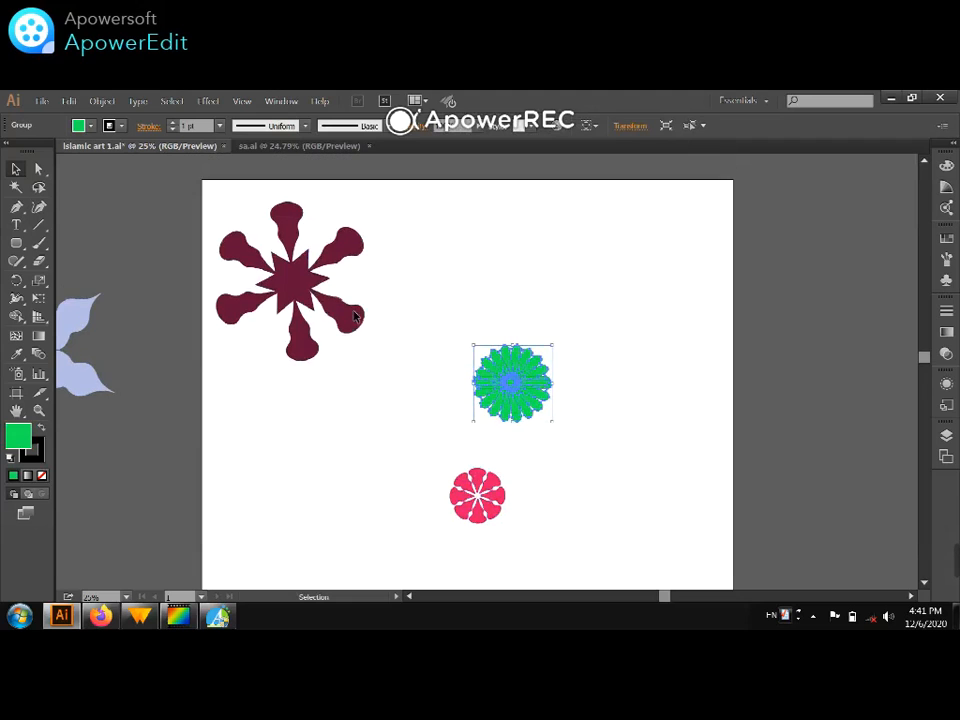
{"action": "left_click_drag", "start_coordinate": [206, 201], "coordinate": [394, 394]}
{"action": "left_click_drag", "start_coordinate": [298, 283], "coordinate": [372, 325]}
{"action": "left_click_drag", "start_coordinate": [439, 240], "coordinate": [392, 291]}
Step: Shrink the pink flower and place it between two petals of the maroon flower
{"action": "left_click", "coordinate": [442, 466]}
{"action": "left_click_drag", "start_coordinate": [512, 531], "coordinate": [513, 532]}
{"action": "left_click_drag", "start_coordinate": [505, 467], "coordinate": [491, 483]}
{"action": "left_click_drag", "start_coordinate": [479, 500], "coordinate": [399, 343]}
Step: Scale the pink flower down a little more and fit it beside the maroon star's right-hand point
{"action": "key", "text": "ctrl+space"}
{"action": "left_click_drag", "start_coordinate": [328, 294], "coordinate": [478, 429]}
{"action": "left_click_drag", "start_coordinate": [537, 264], "coordinate": [517, 281]}
{"action": "left_click", "coordinate": [532, 337]}
{"action": "left_click_drag", "start_coordinate": [496, 342], "coordinate": [487, 324]}
{"action": "left_click", "coordinate": [495, 373]}
{"action": "left_click", "coordinate": [448, 332]}
Step: Rotate a copy of the small pink flower about the maroon star's centre and repeat it until six flowers surround the star
{"action": "left_click_drag", "start_coordinate": [509, 264], "coordinate": [450, 317]}
{"action": "left_click", "coordinate": [508, 294]}
{"action": "key", "text": "r"}
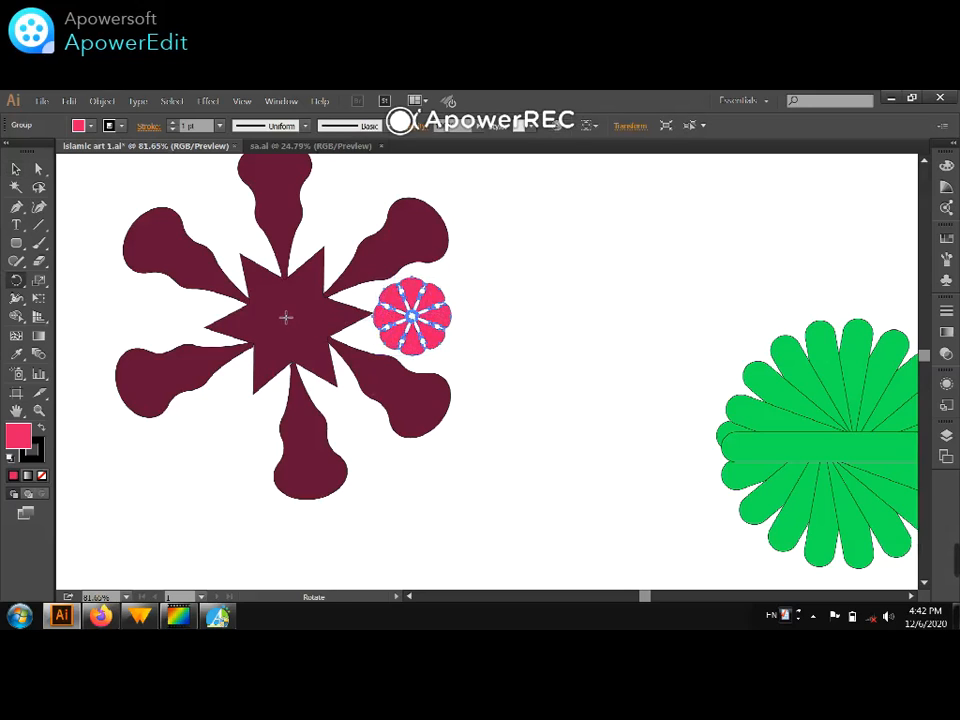
{"action": "left_click_drag", "start_coordinate": [437, 344], "coordinate": [365, 212]}
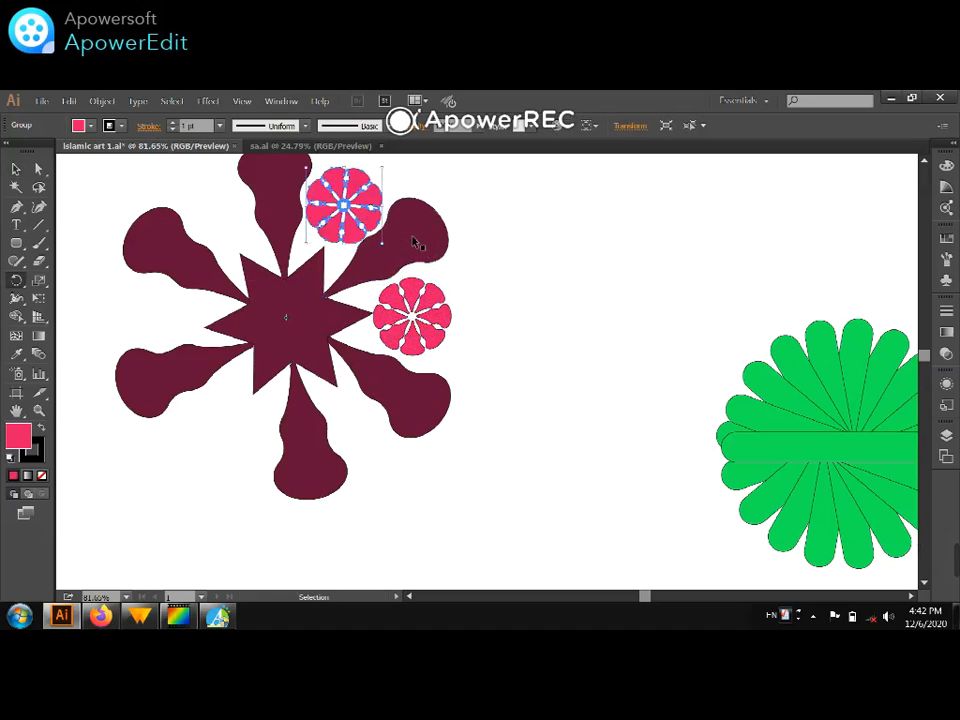
{"action": "key", "text": "ctrl+d"}
{"action": "key", "text": "ctrl+d"}
{"action": "key", "text": "ctrl+d"}
{"action": "key", "text": "ctrl+d"}
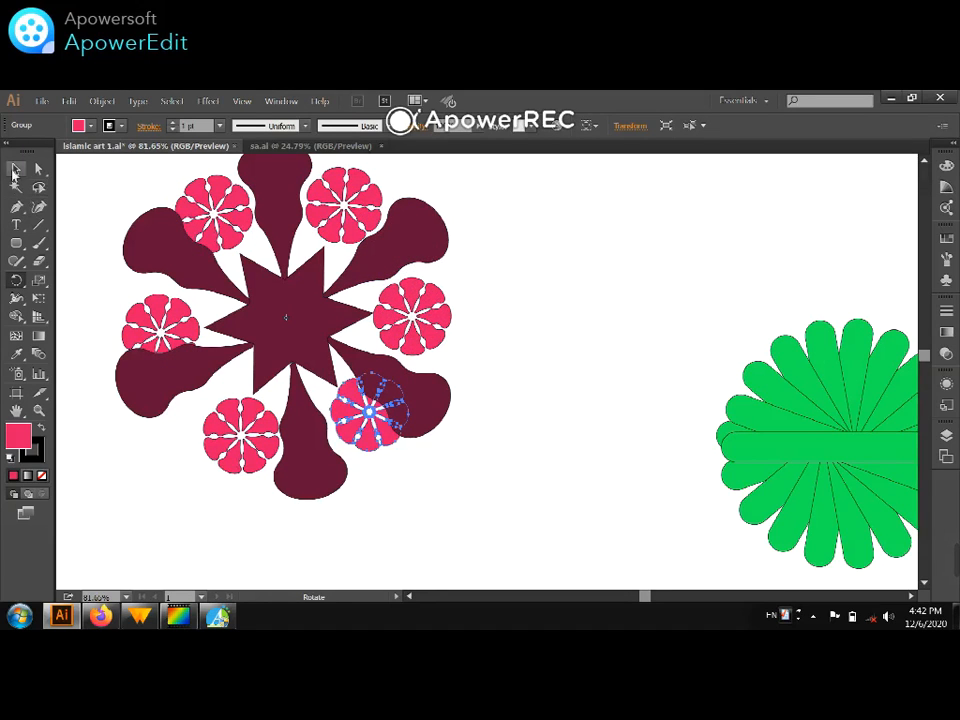
Step: Shrink the green rosette and move it onto the centre of the maroon star
{"action": "key", "text": "ctrl+minus"}
{"action": "key", "text": "ctrl+minus"}
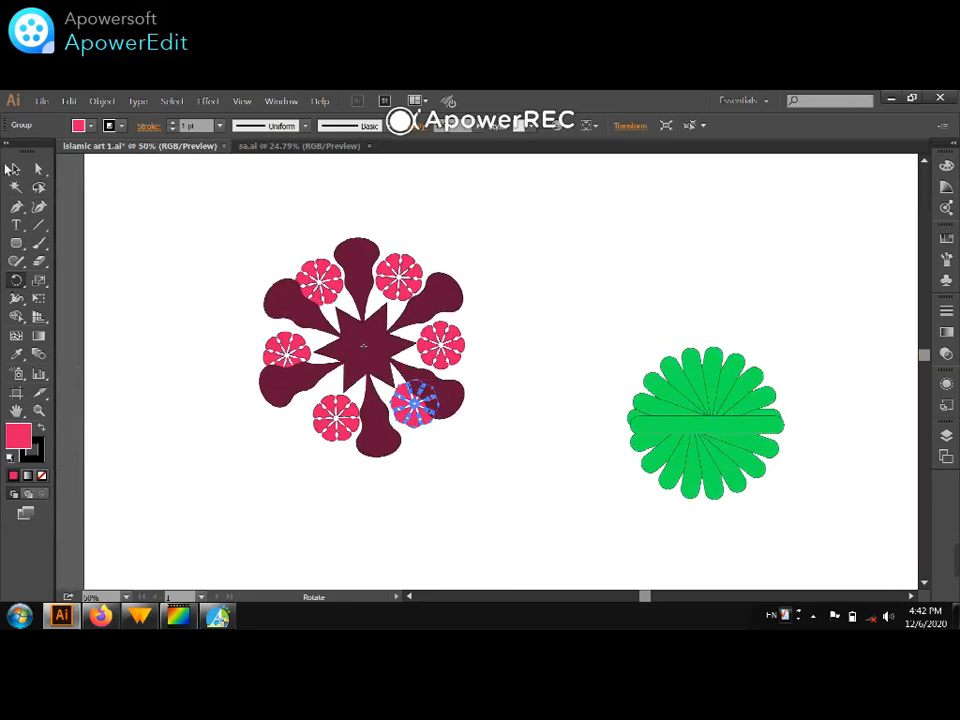
{"action": "left_click", "coordinate": [12, 170]}
{"action": "left_click", "coordinate": [615, 338]}
{"action": "left_click_drag", "start_coordinate": [777, 500], "coordinate": [785, 506]}
{"action": "left_click_drag", "start_coordinate": [784, 346], "coordinate": [725, 402]}
{"action": "left_click_drag", "start_coordinate": [678, 449], "coordinate": [373, 350]}
Step: Bring the green rosette to the front of the maroon star
{"action": "right_click", "coordinate": [406, 337]}
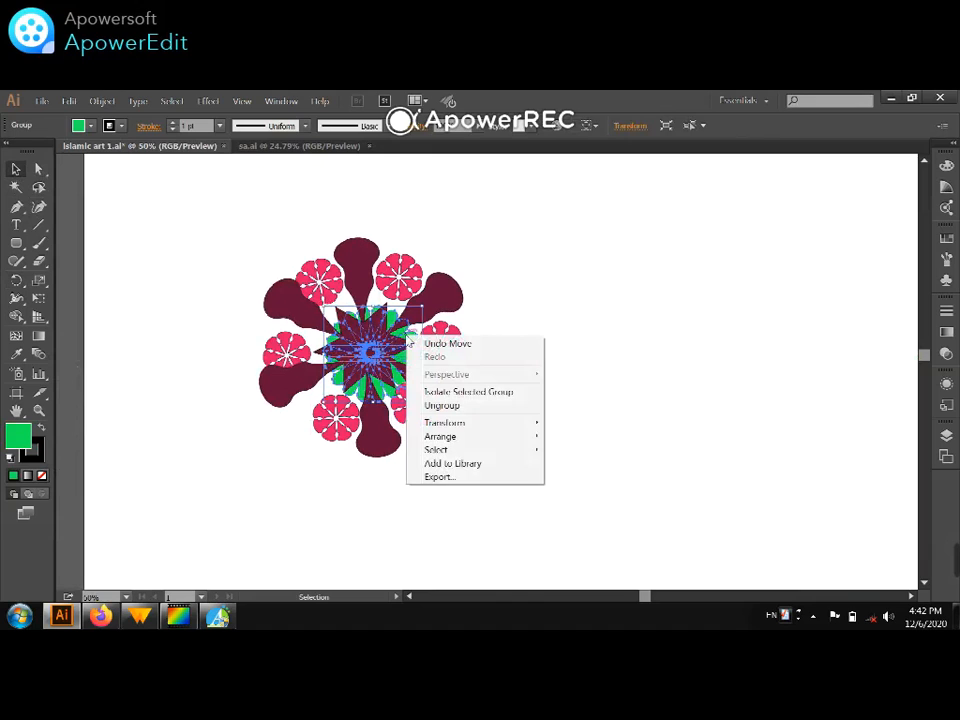
{"action": "mouse_move", "coordinate": [522, 437]}
{"action": "left_click", "coordinate": [580, 441]}
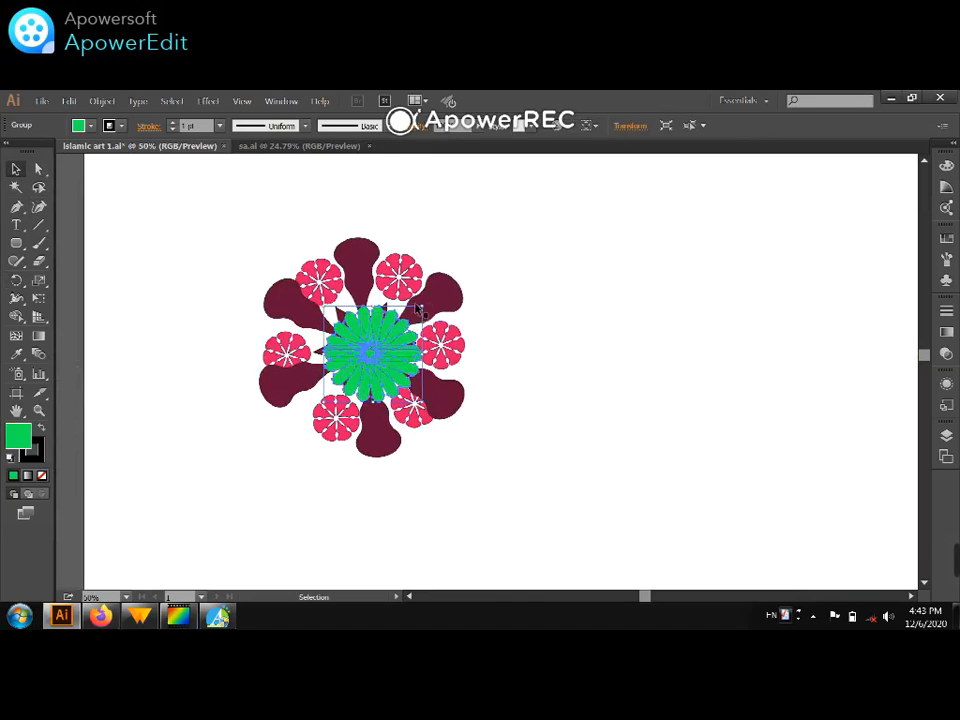